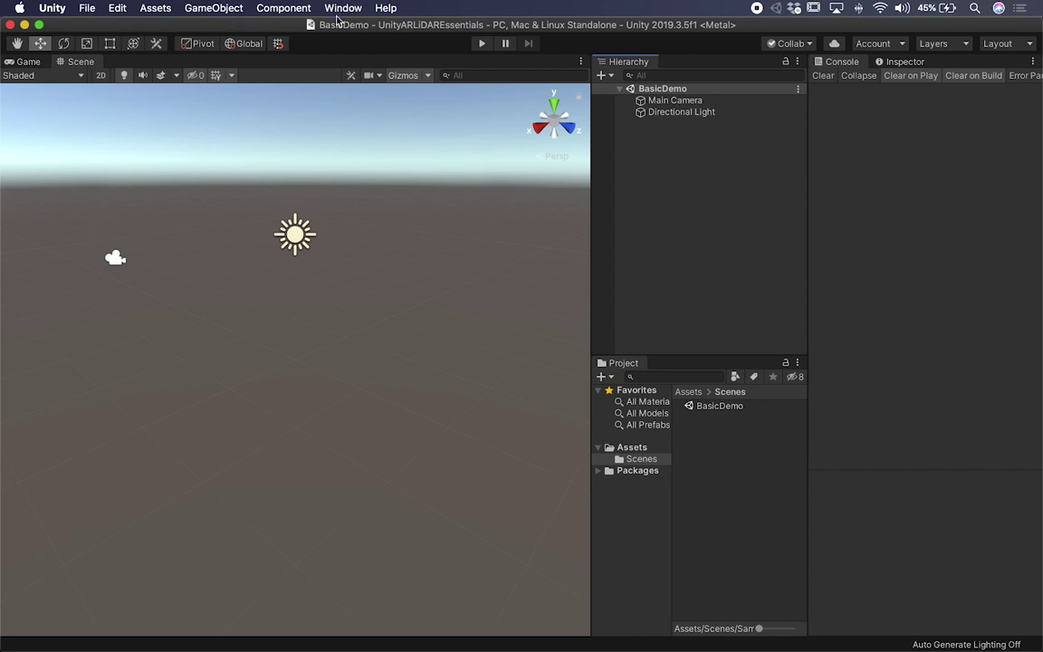
Install version 4.0.0 preview.3 of the AR Foundation package, checking that preview packages are shown.
click(341, 9)
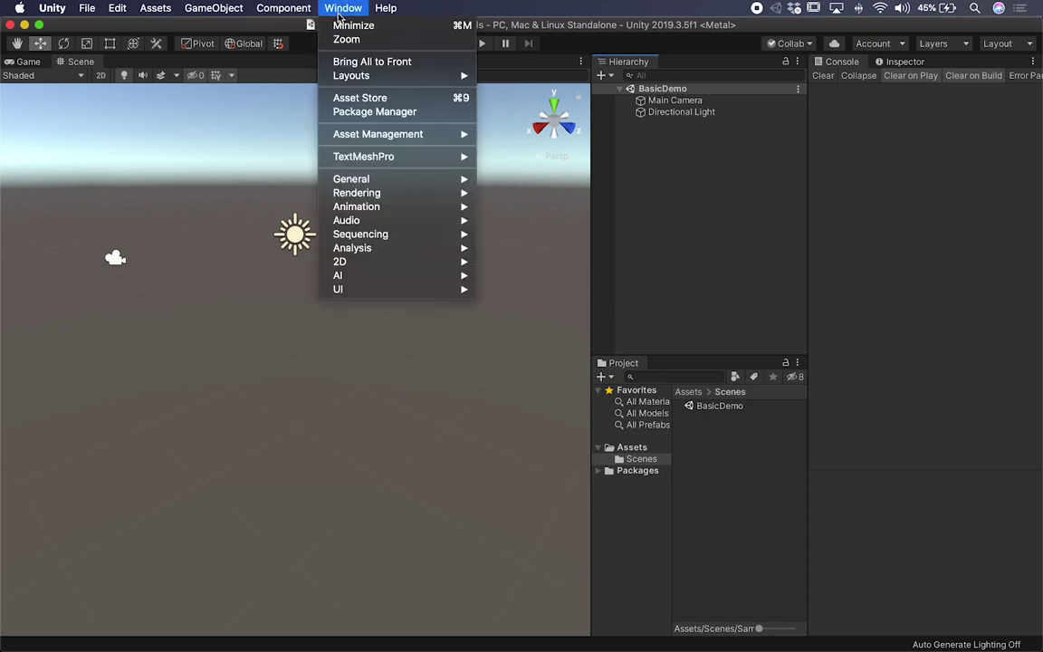
click(360, 112)
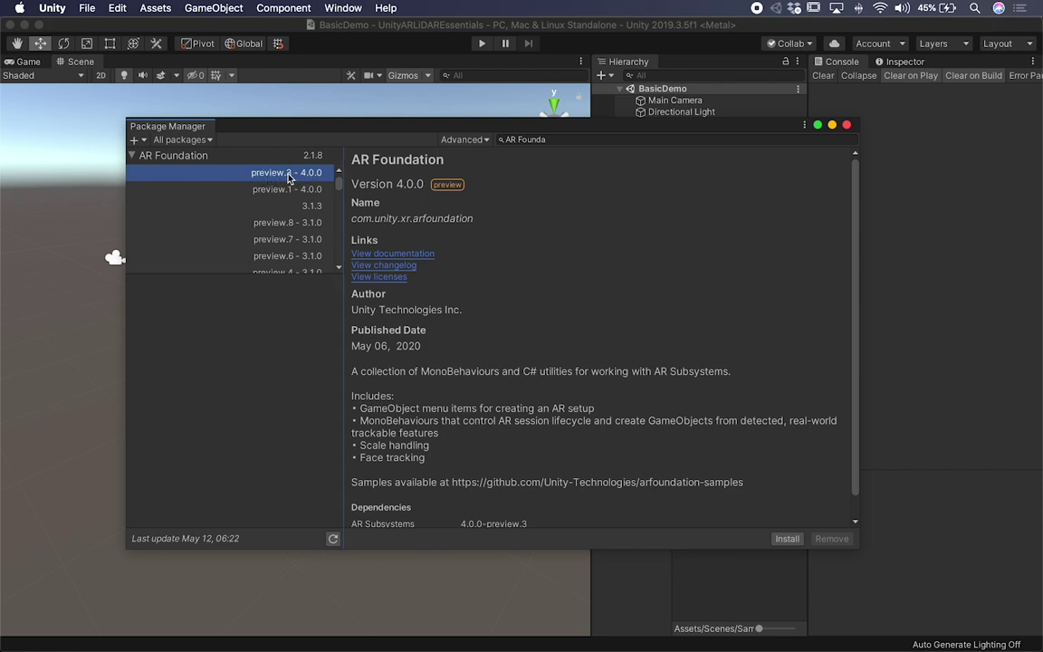
click(466, 141)
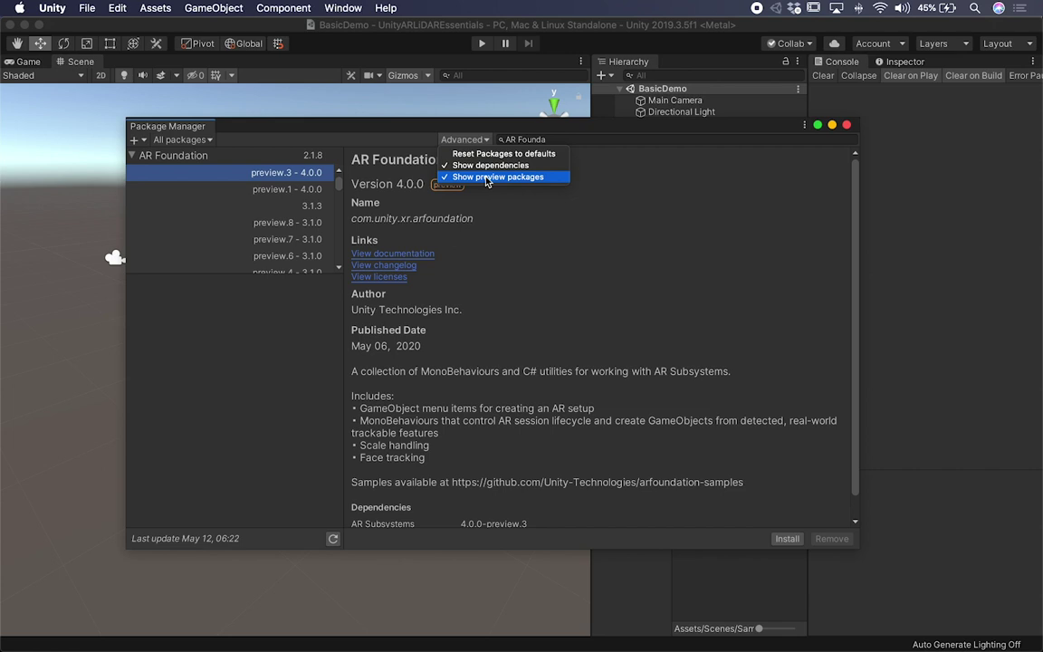
click(624, 332)
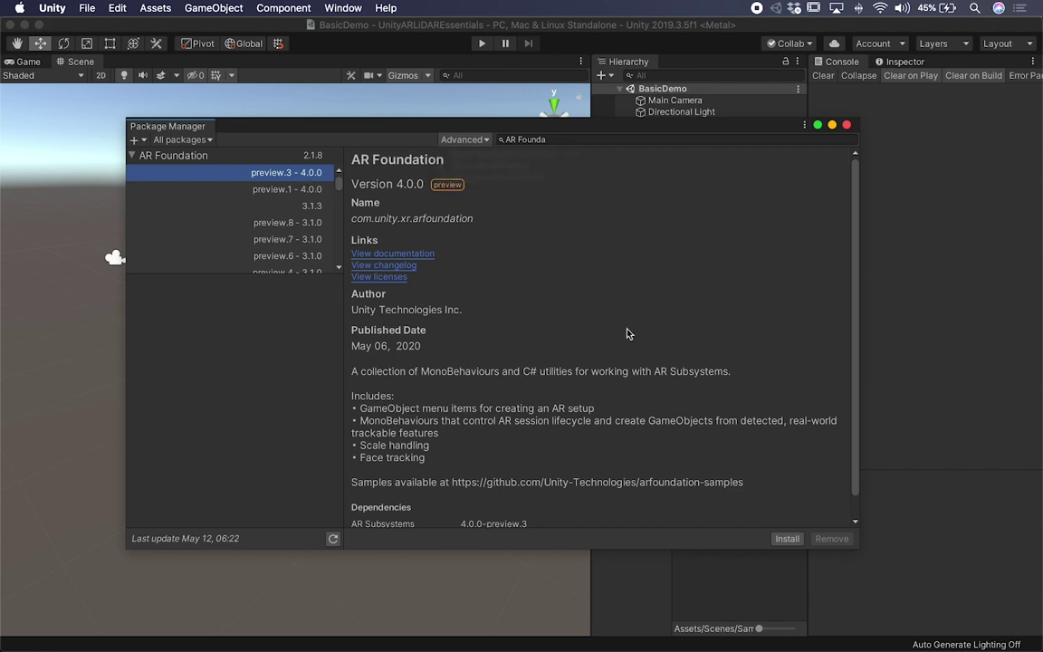
click(786, 538)
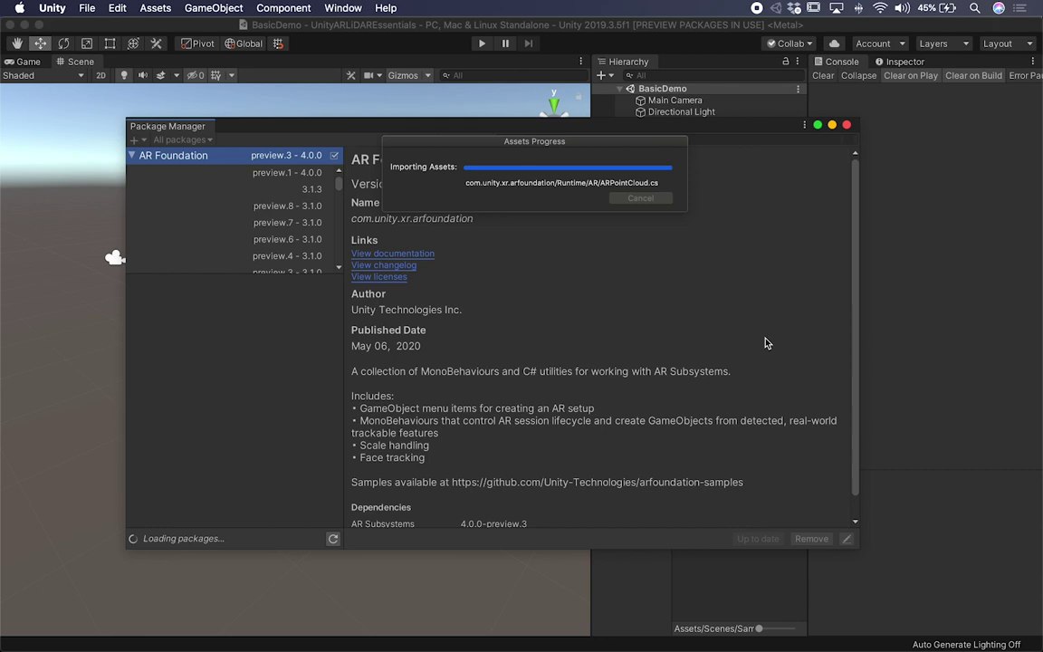
Search the packages for "xr" and install version 4.0.0 preview.3 of the ARKit XR Plugin.
click(548, 140)
text(xr)
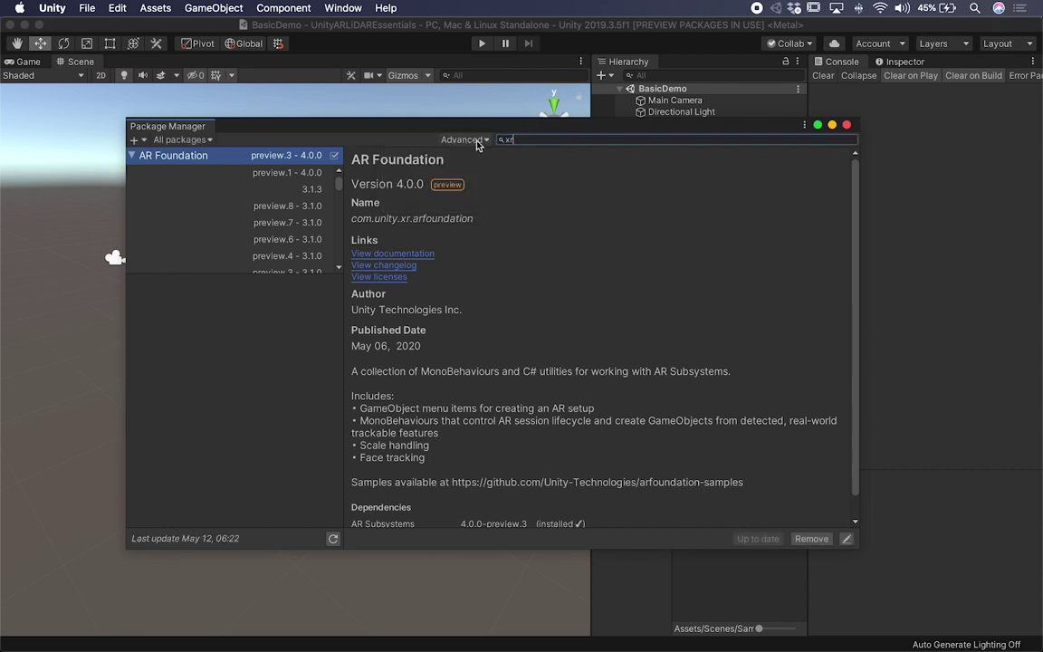
scroll(245, 339, down, 3)
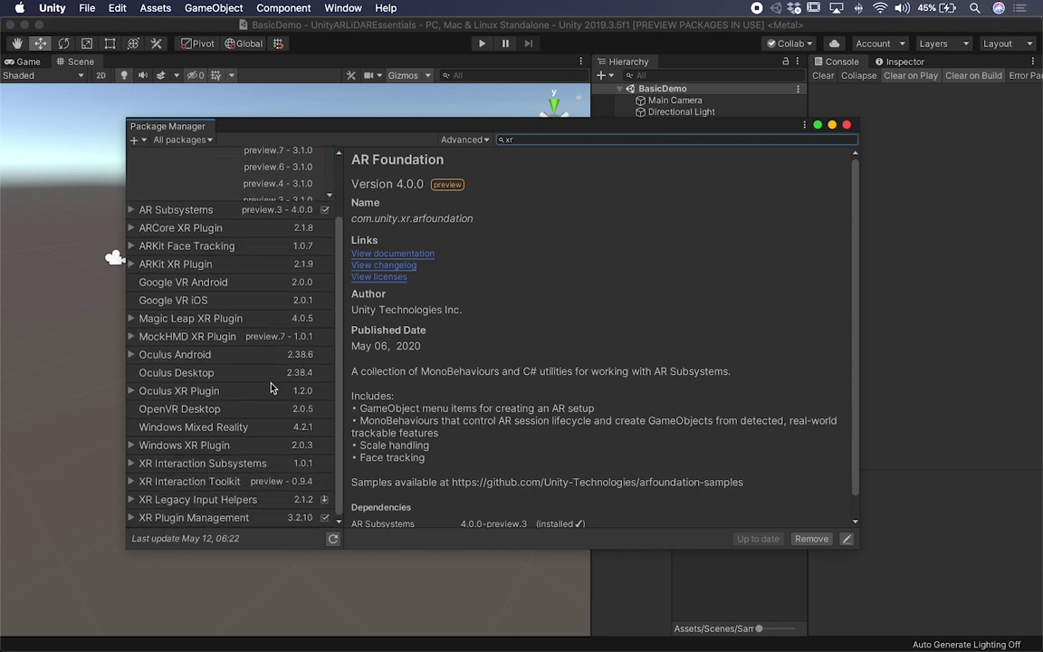
click(132, 264)
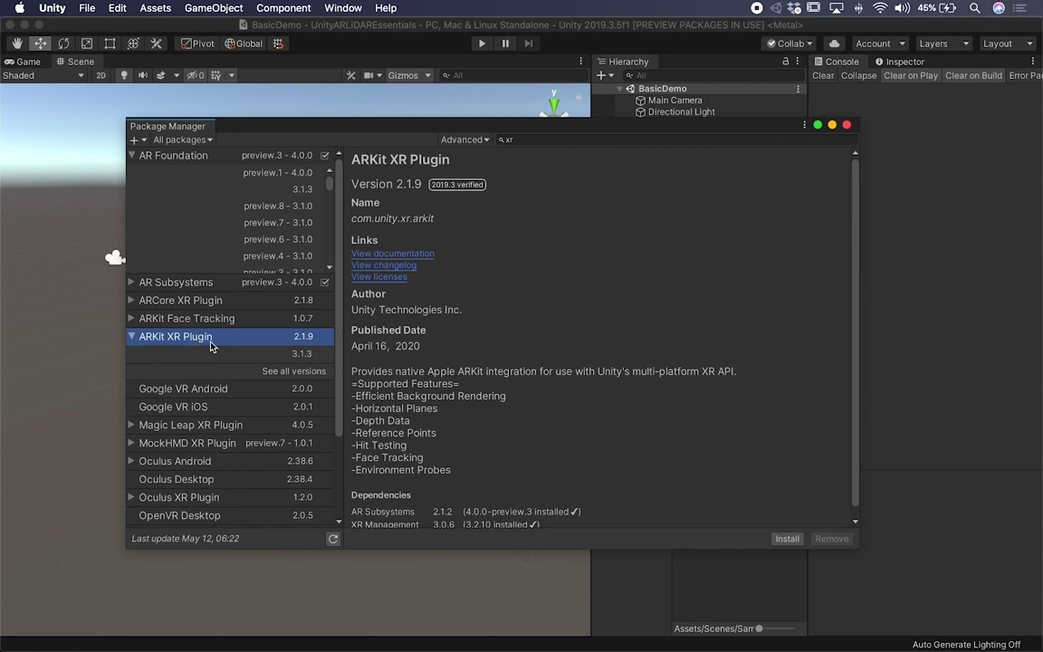
click(278, 371)
click(276, 353)
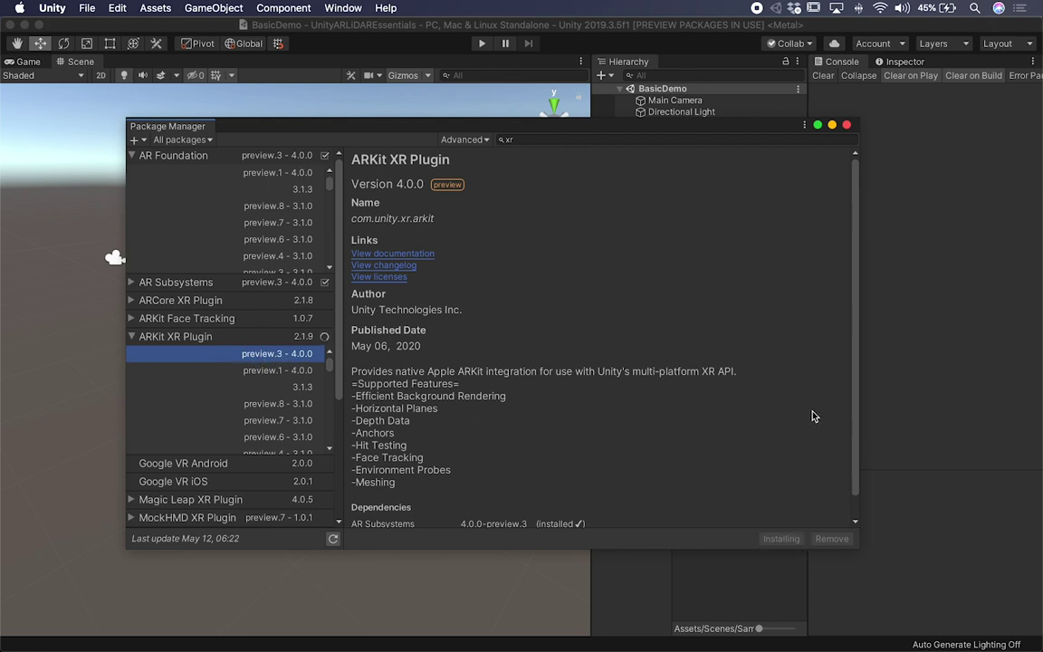
Review the XR Plugin Management package and AR Foundation's dependencies, and close the package list.
scroll(279, 396, down, 5)
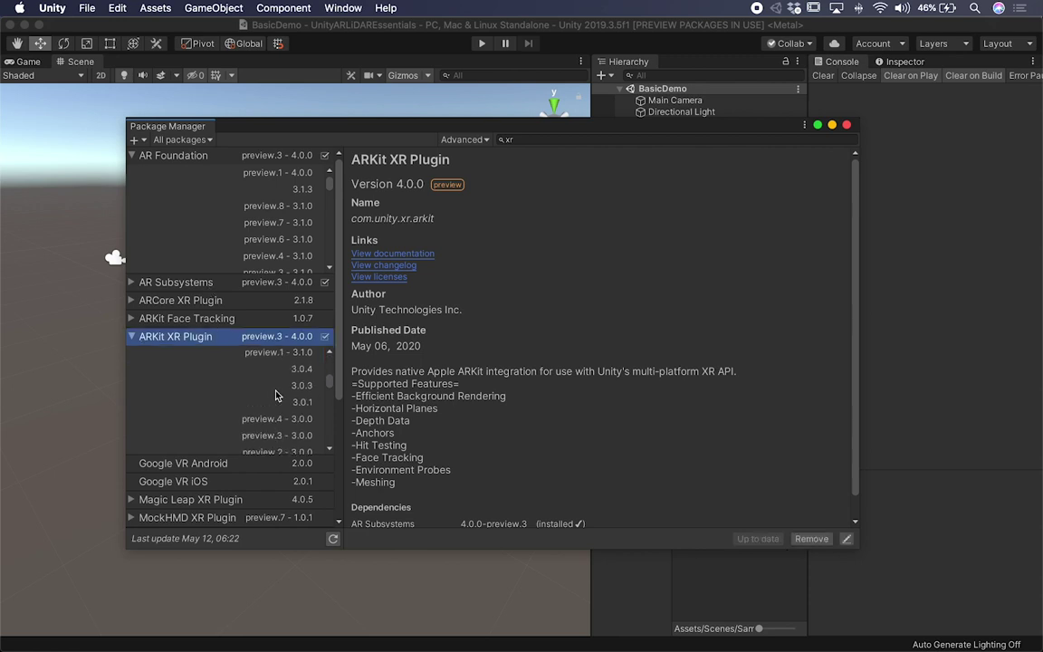
scroll(337, 466, down, 5)
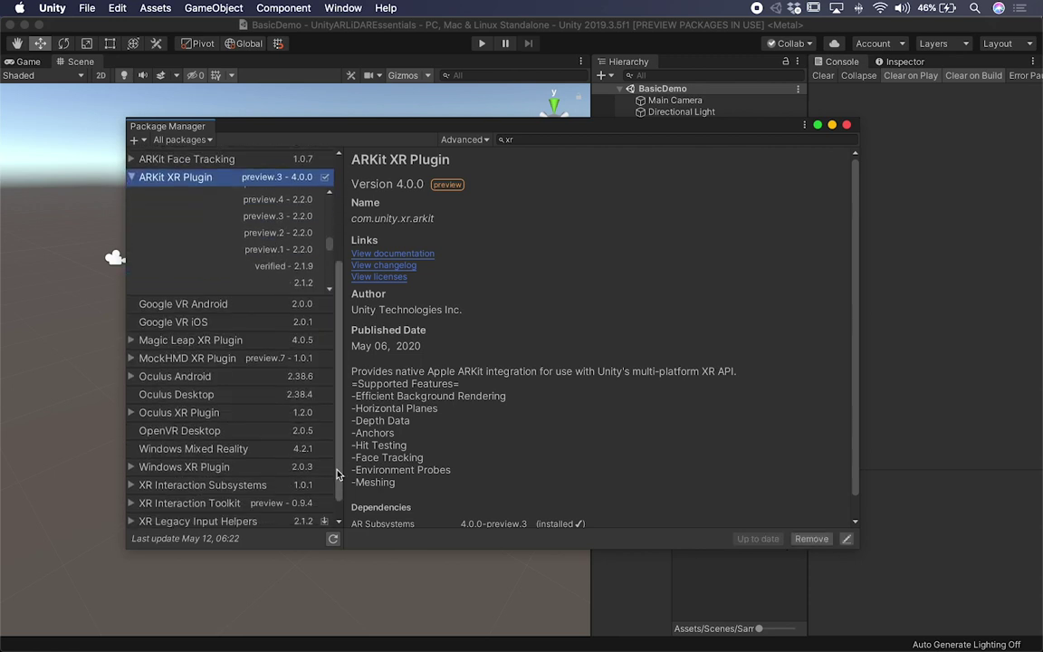
click(221, 521)
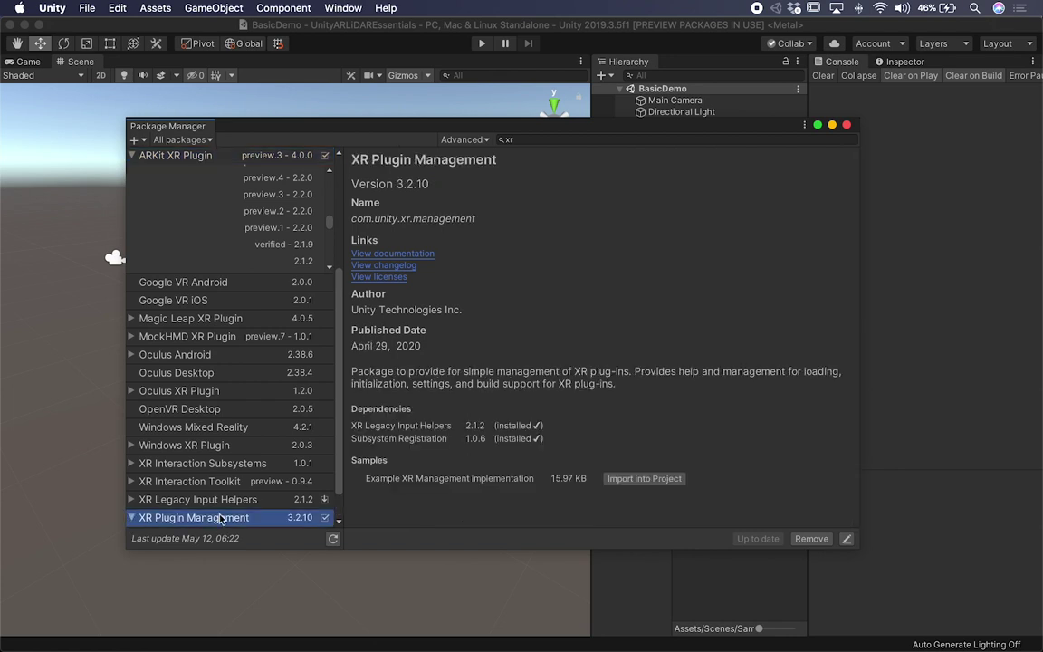
click(133, 516)
click(271, 517)
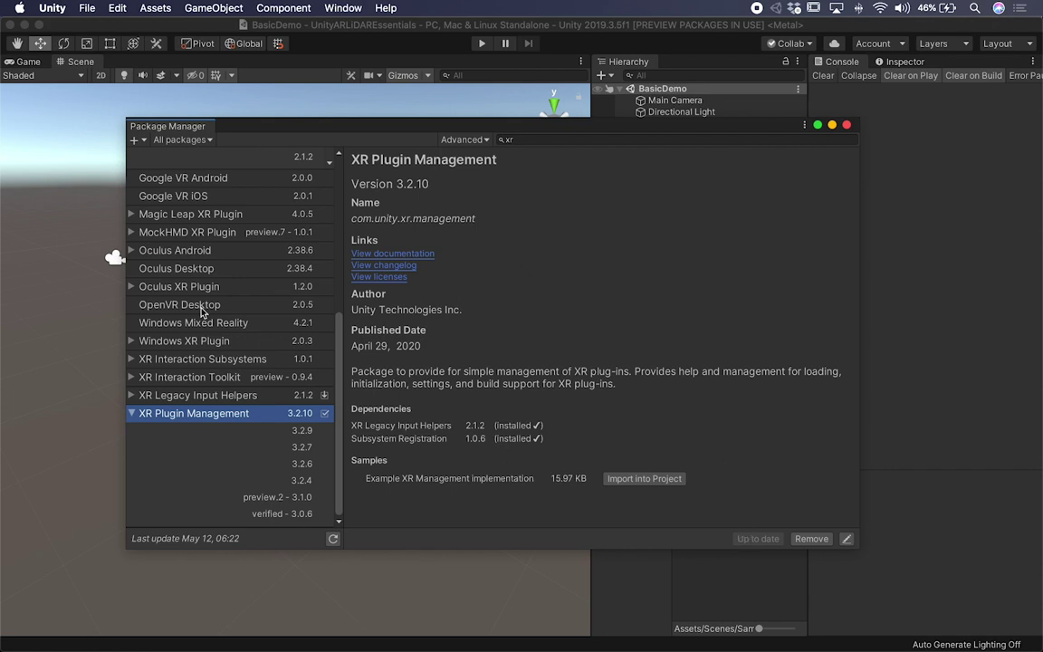
scroll(206, 299, up, 10)
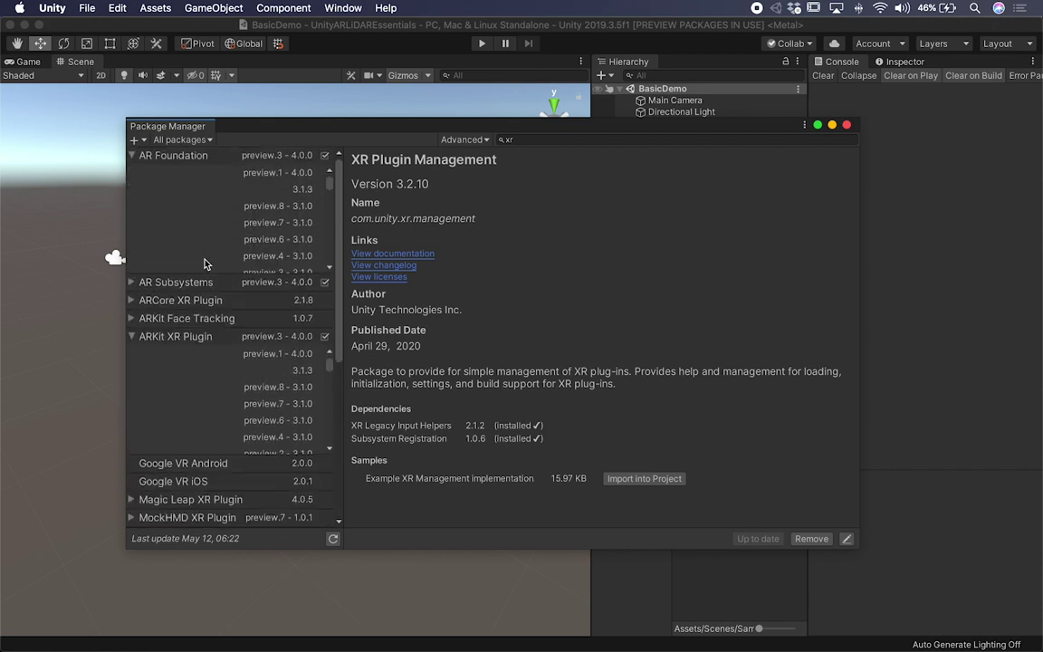
click(210, 155)
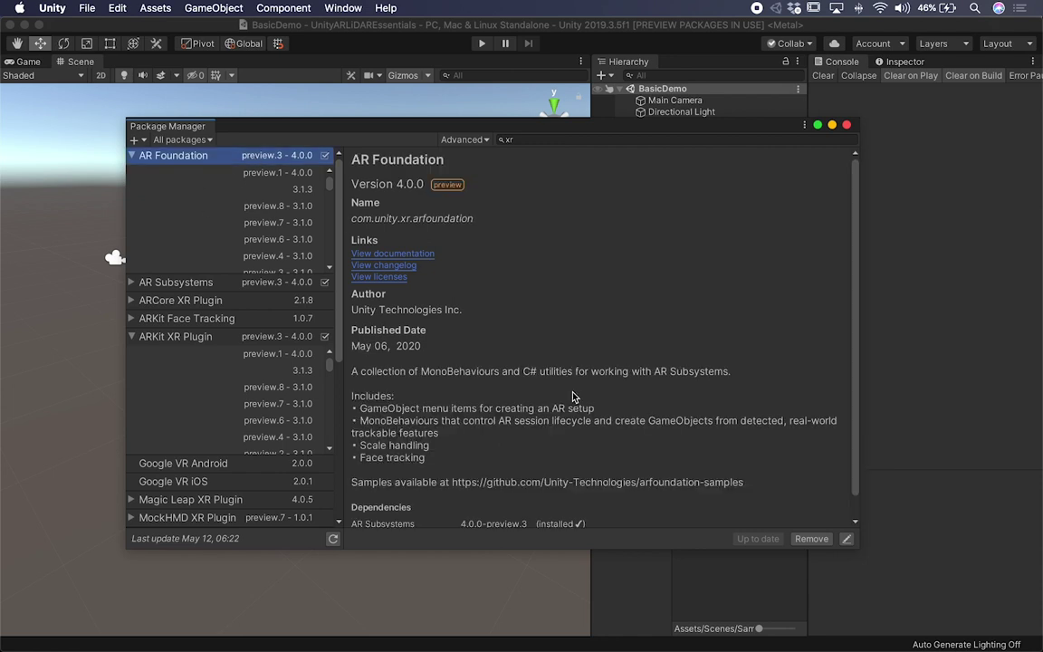
scroll(572, 397, down, 1)
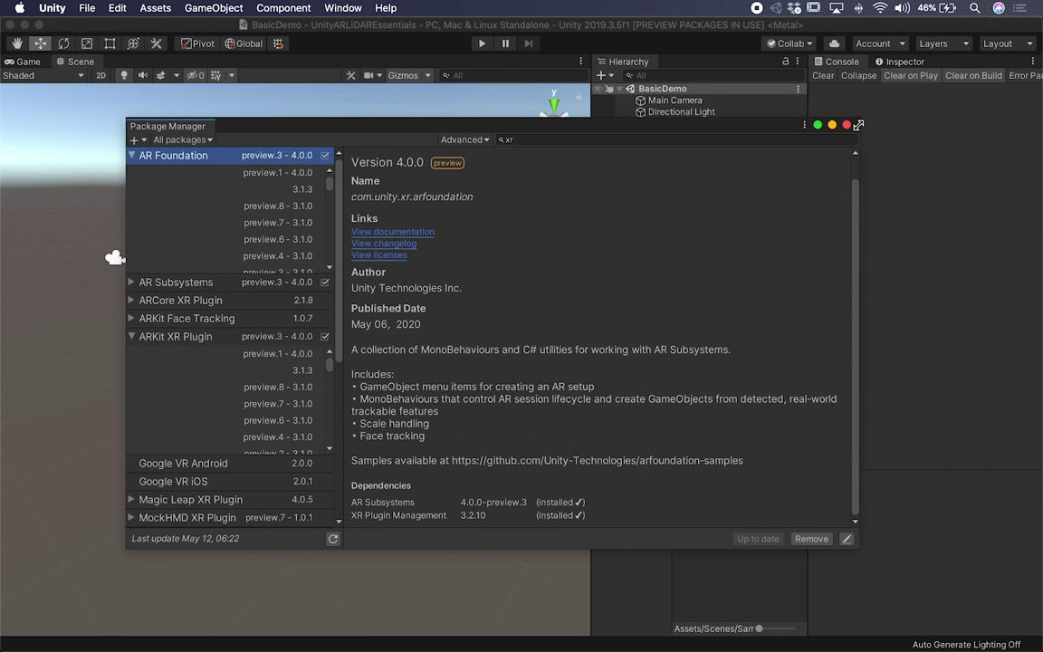
key(super+w)
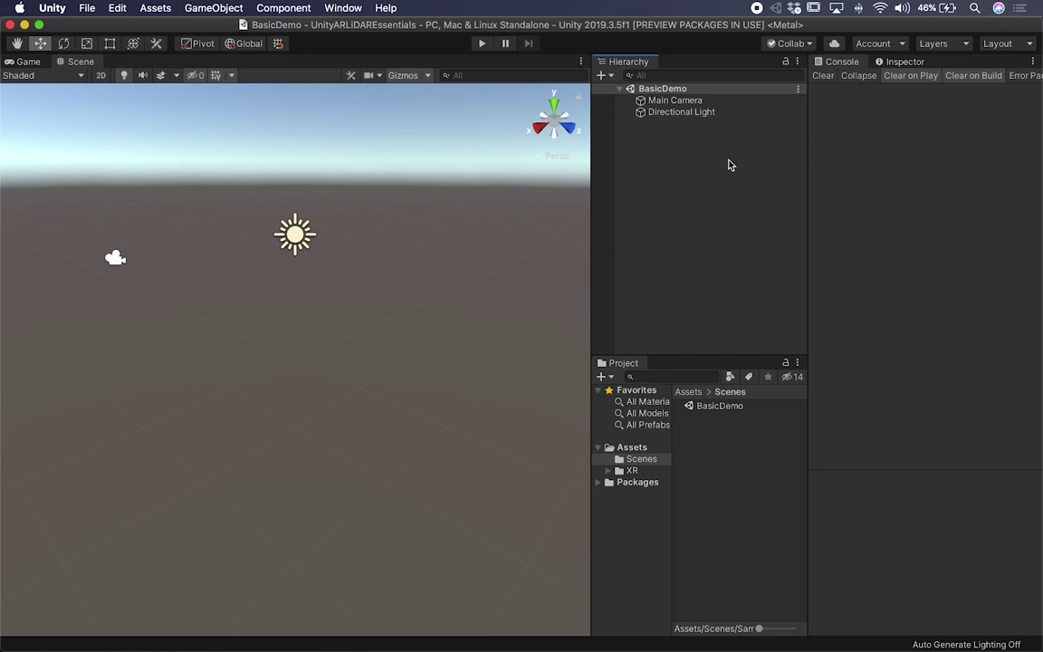
Add an AR Session Origin to the BasicDemo scene and delete the original Main Camera.
right_click(685, 172)
mouse_move(716, 410)
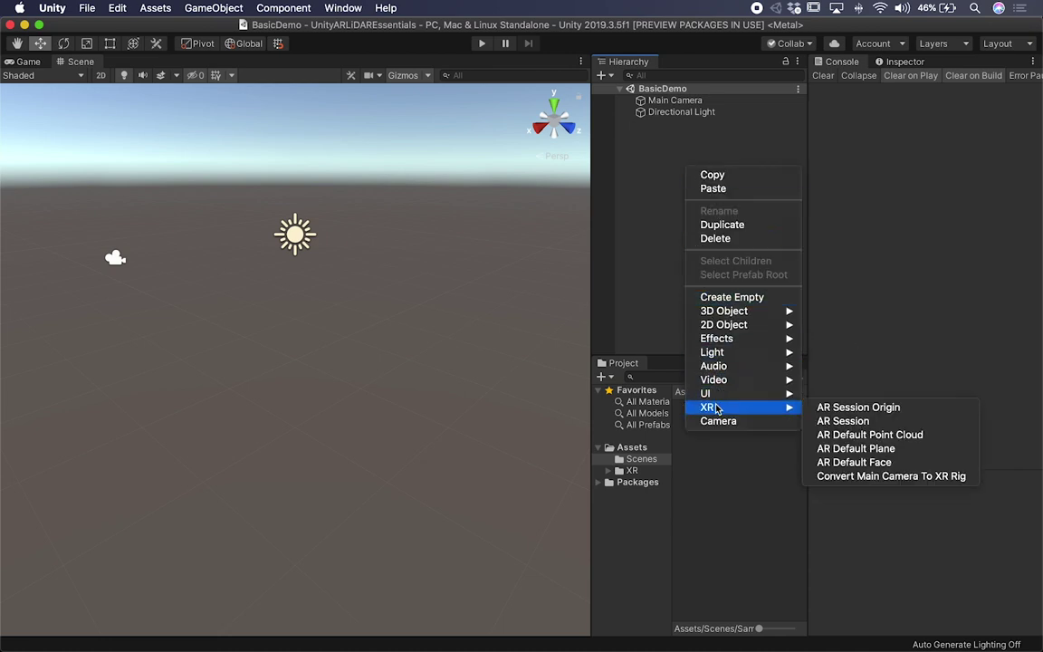
click(824, 407)
click(677, 123)
click(631, 124)
click(664, 135)
click(660, 102)
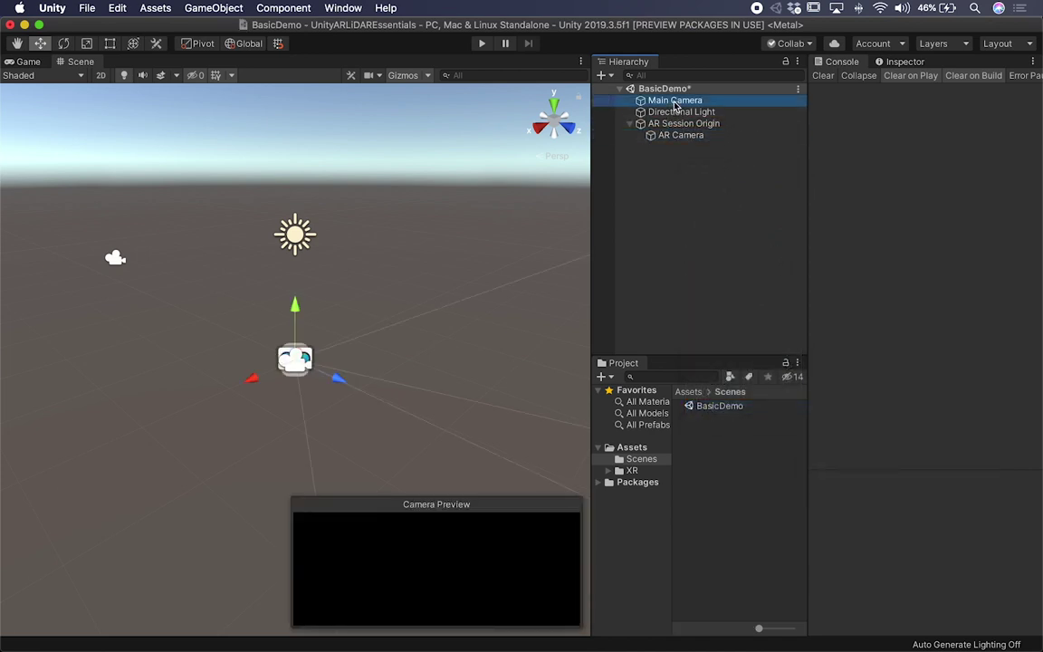
key(super+BackSpace)
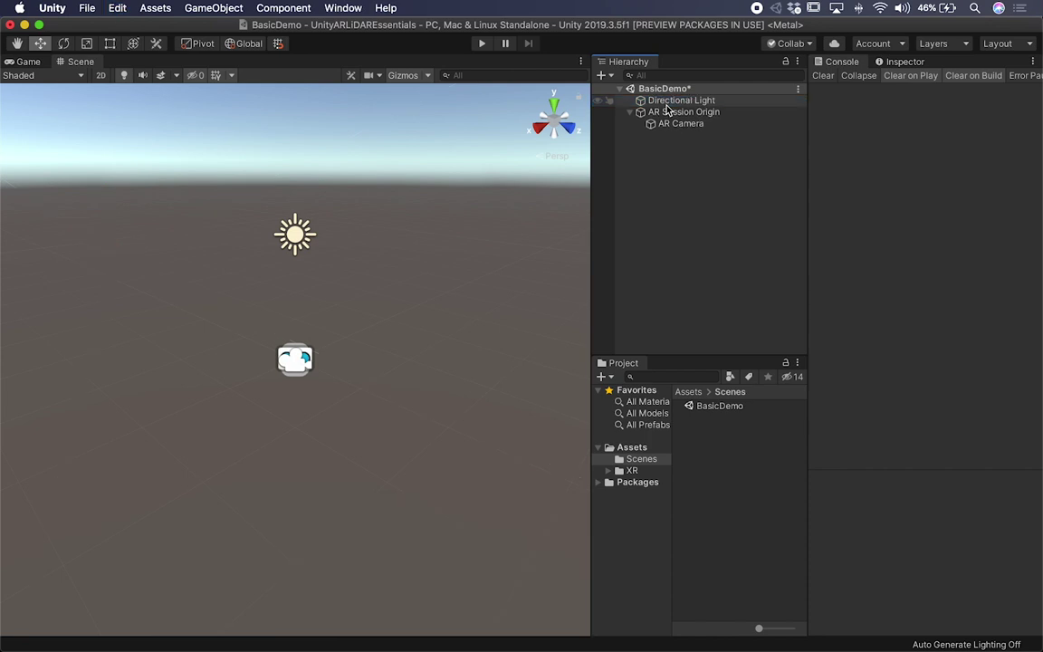
Add an AR Session object to the scene and place it above AR Session Origin in the object order.
click(631, 111)
right_click(656, 151)
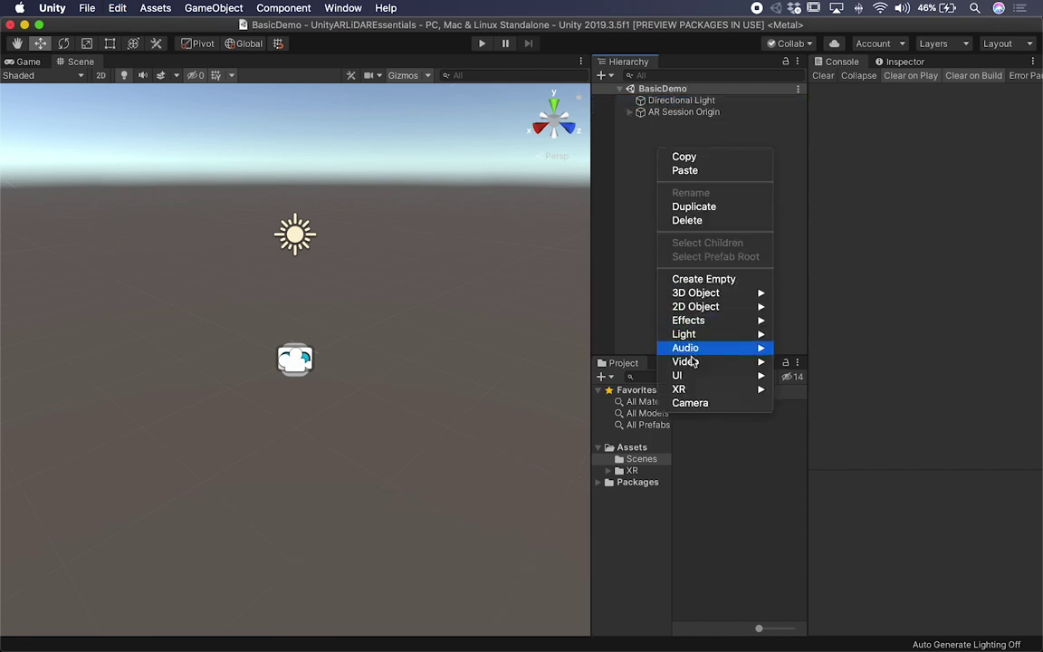
mouse_move(693, 388)
click(807, 403)
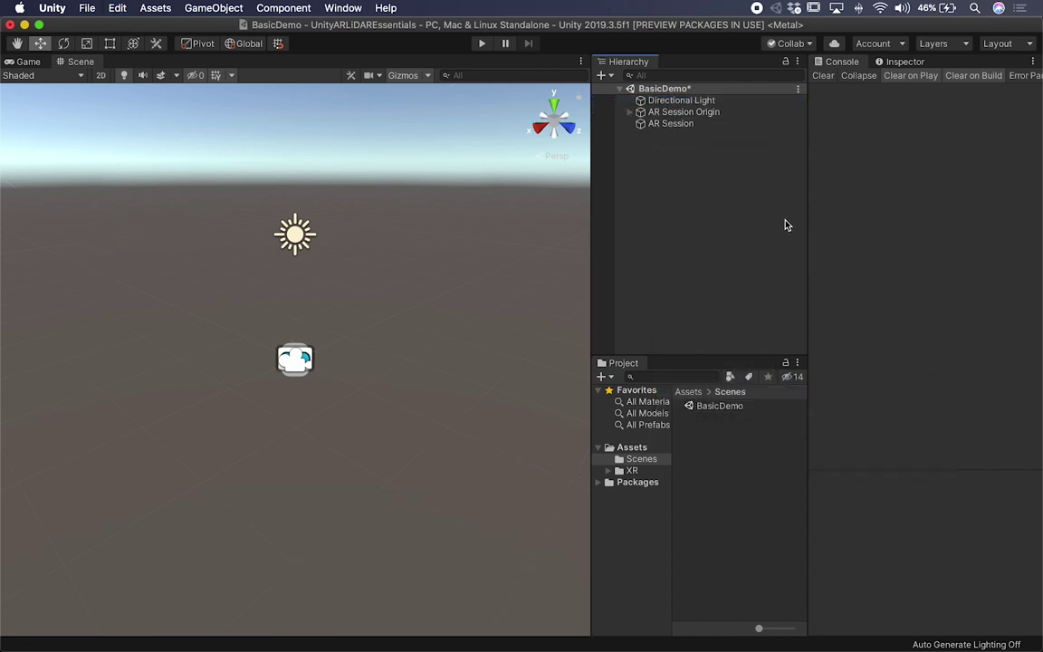
drag(684, 125, 692, 109)
click(629, 124)
click(674, 170)
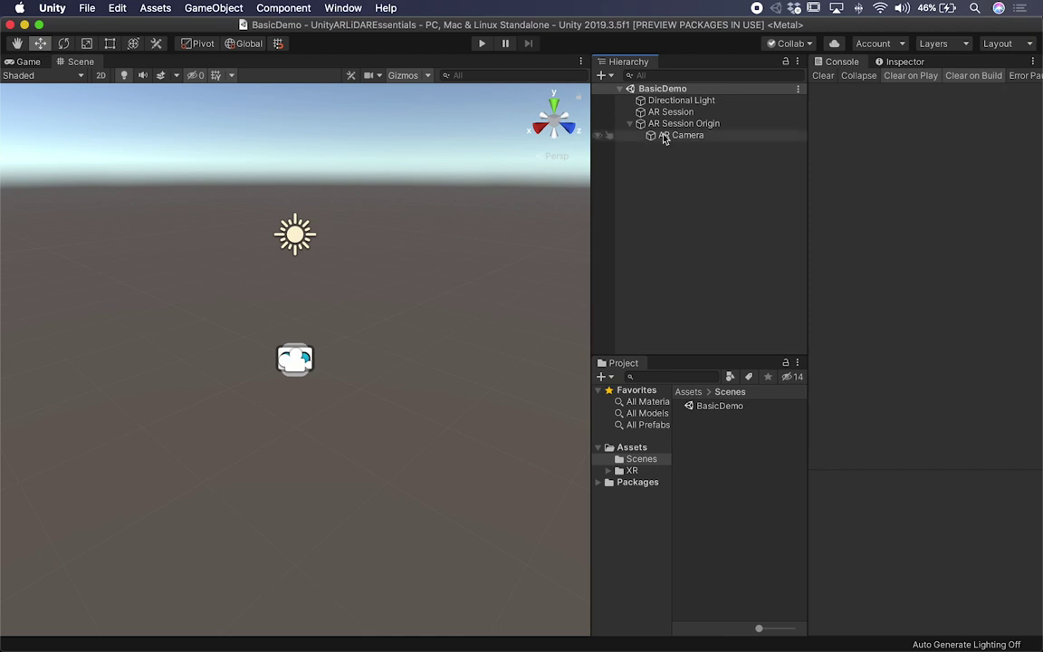
click(630, 124)
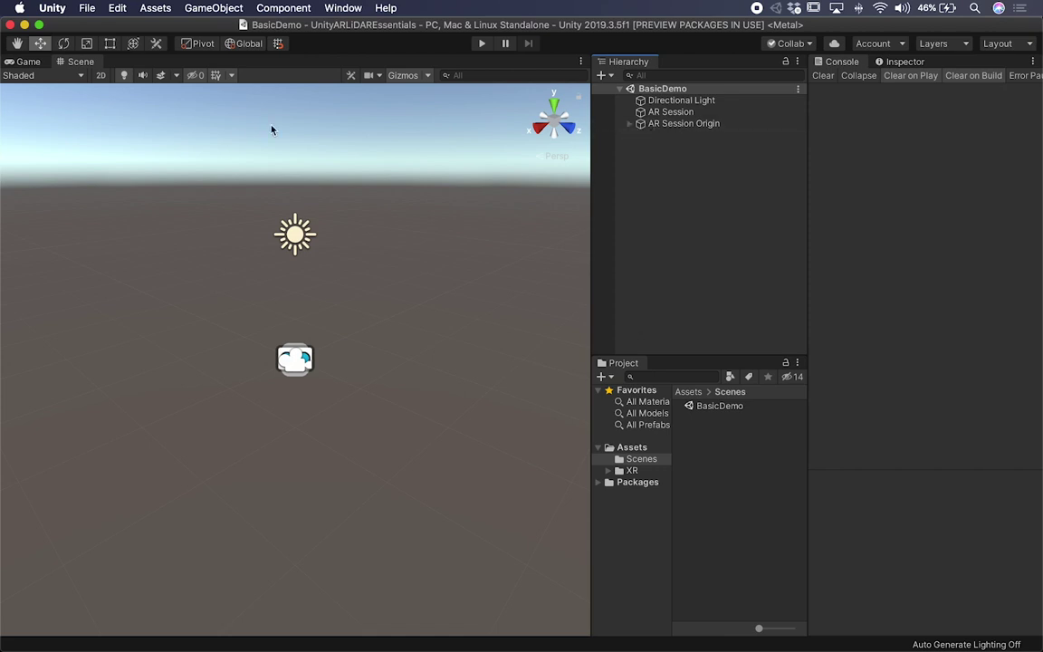
Select AR Session Origin and show its component properties.
scroll(330, 315, up, 5)
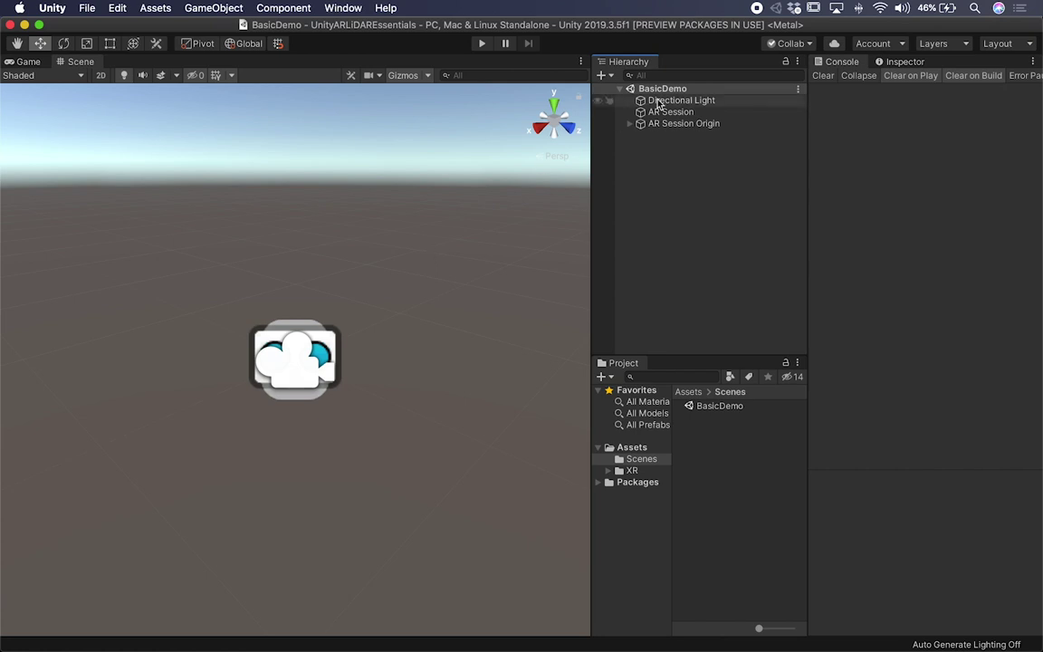
click(700, 126)
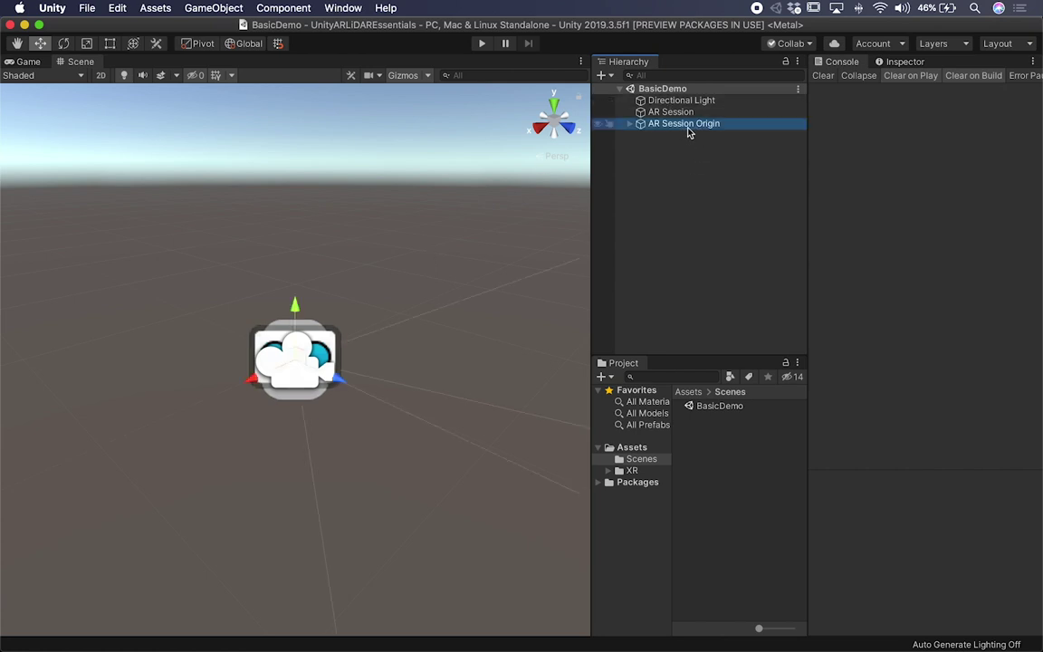
click(905, 62)
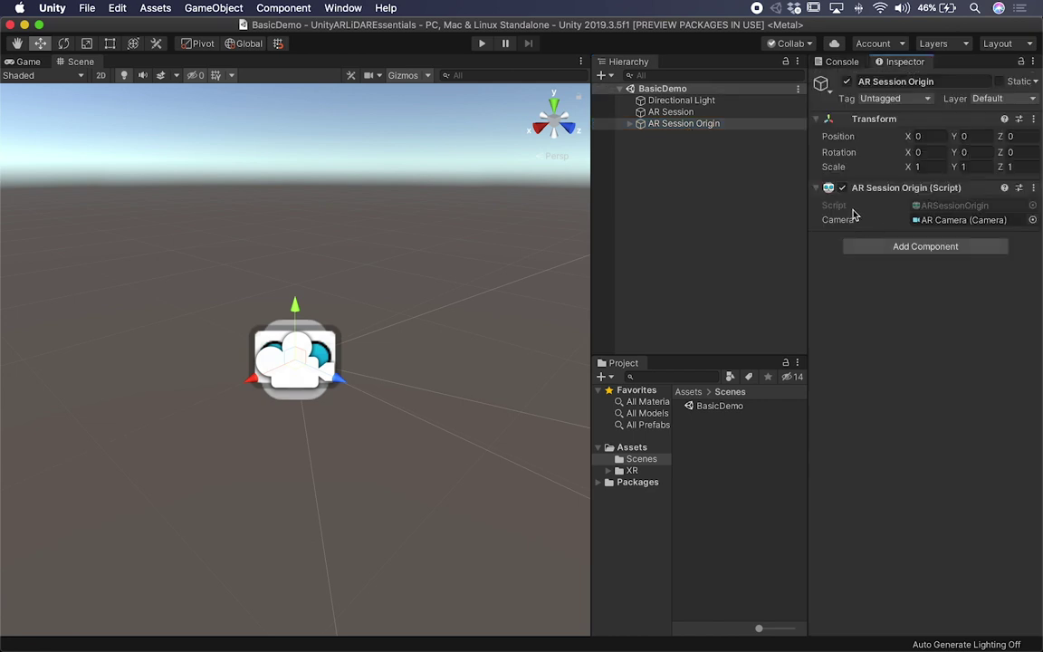
click(865, 252)
text(mes)
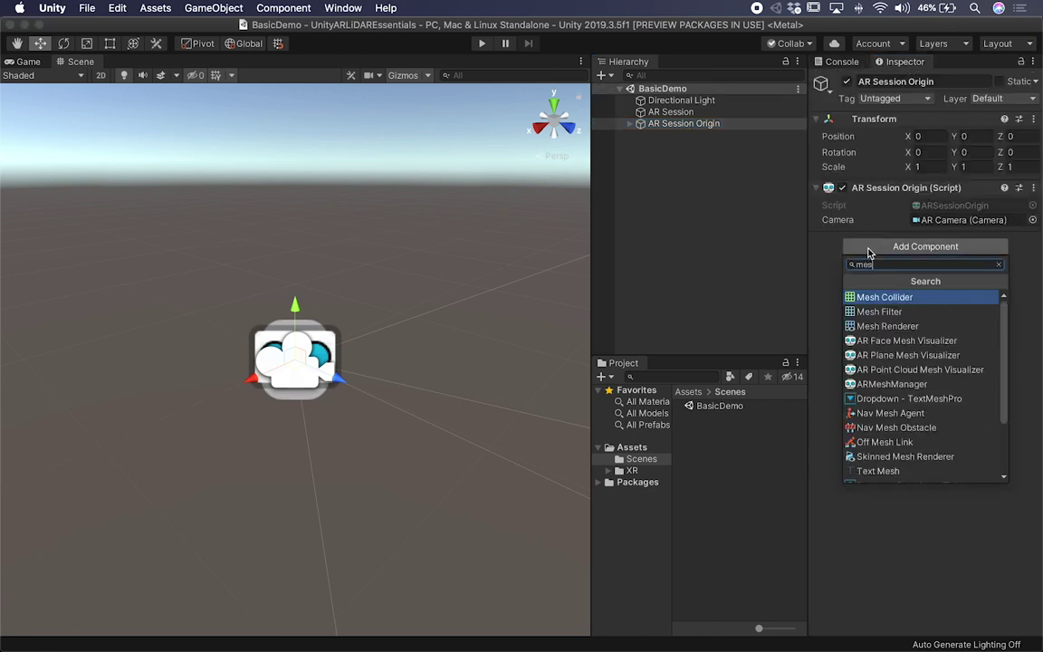
text(hin)
key(BackSpace)
key(BackSpace)
key(BackSpace)
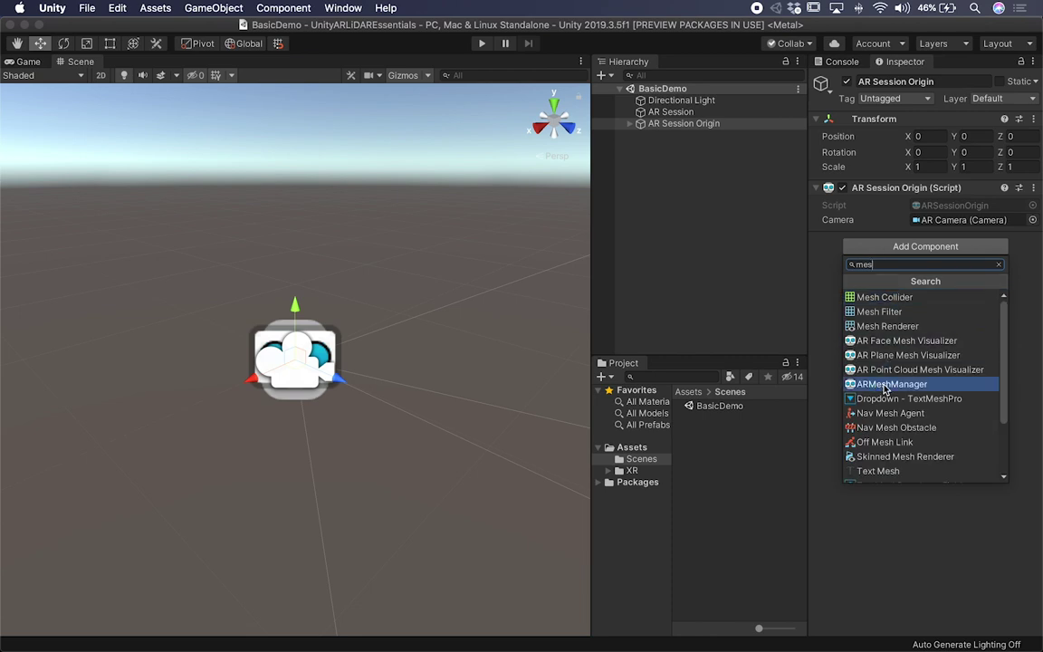
Create an empty object at the root of the scene and name it AR Mesh Manager.
click(733, 237)
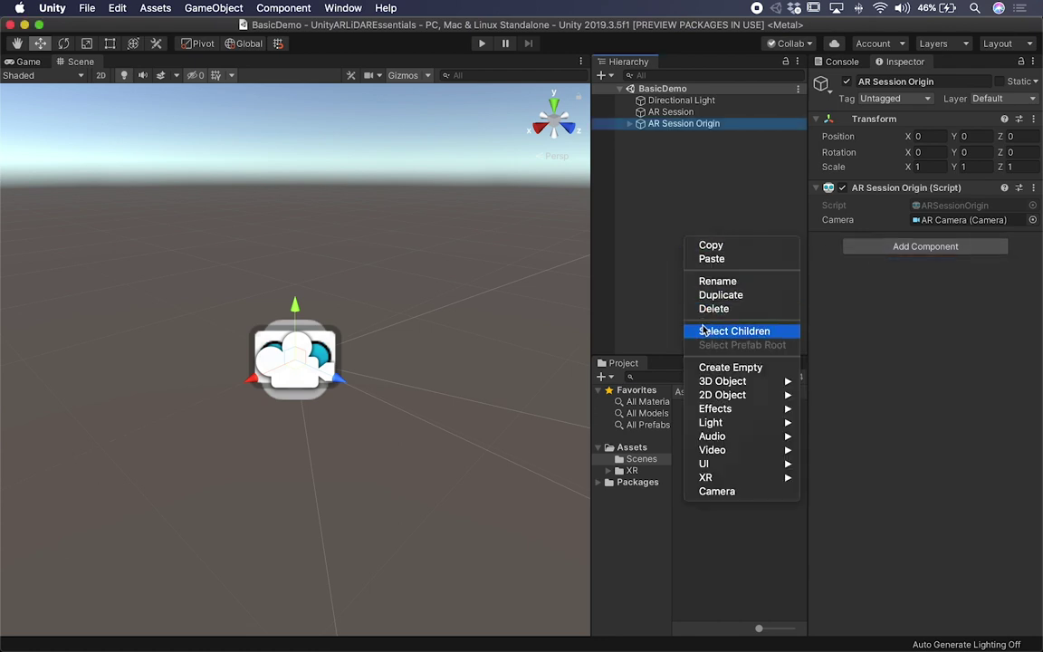
click(704, 366)
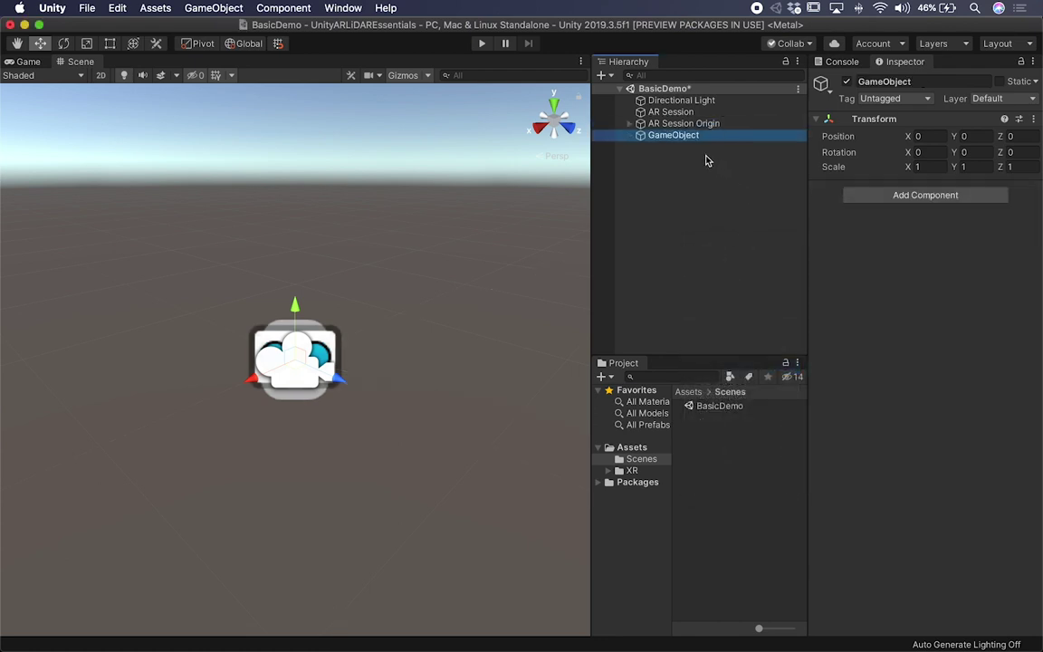
click(675, 136)
text(AR Me)
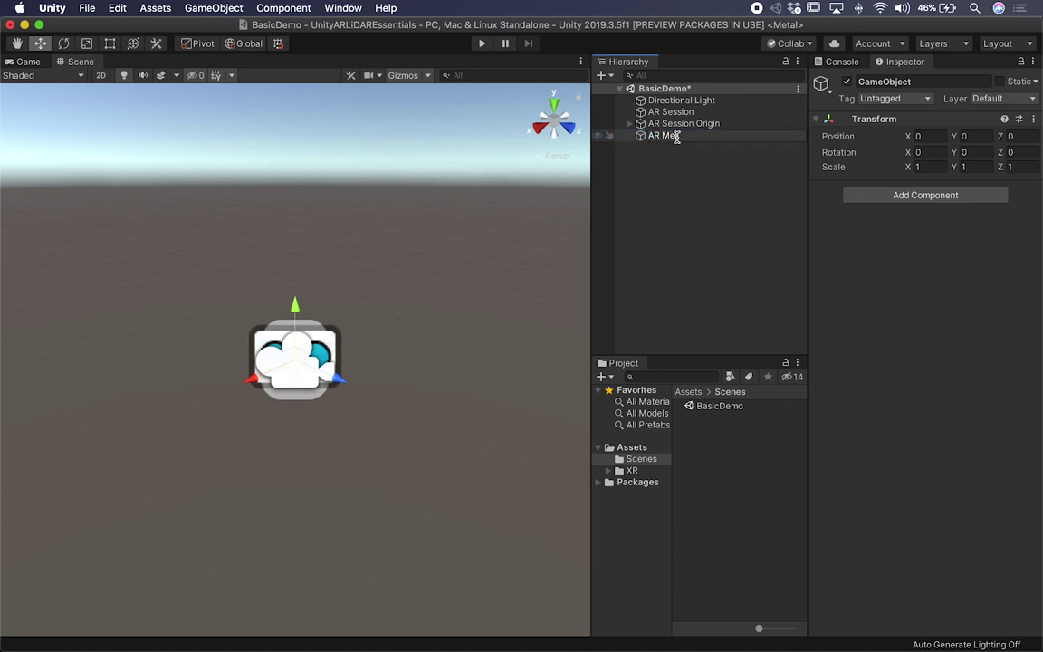
key(BackSpace)
text(Mesh Manager)
key(Return)
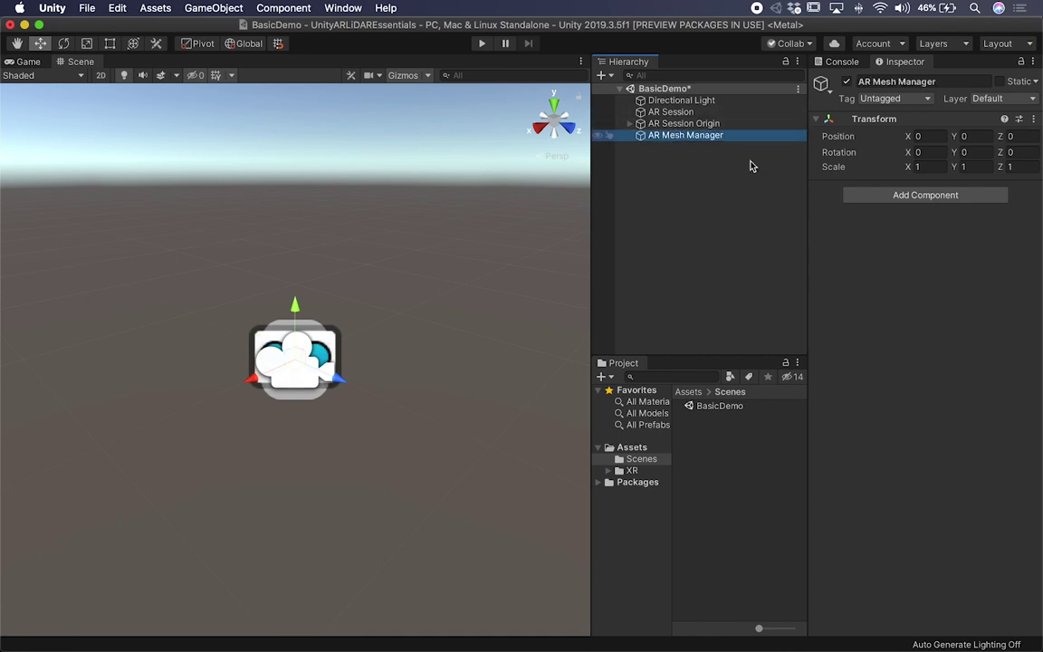
Try to add the ARMeshManager component to the AR Mesh Manager object at the scene root.
click(899, 196)
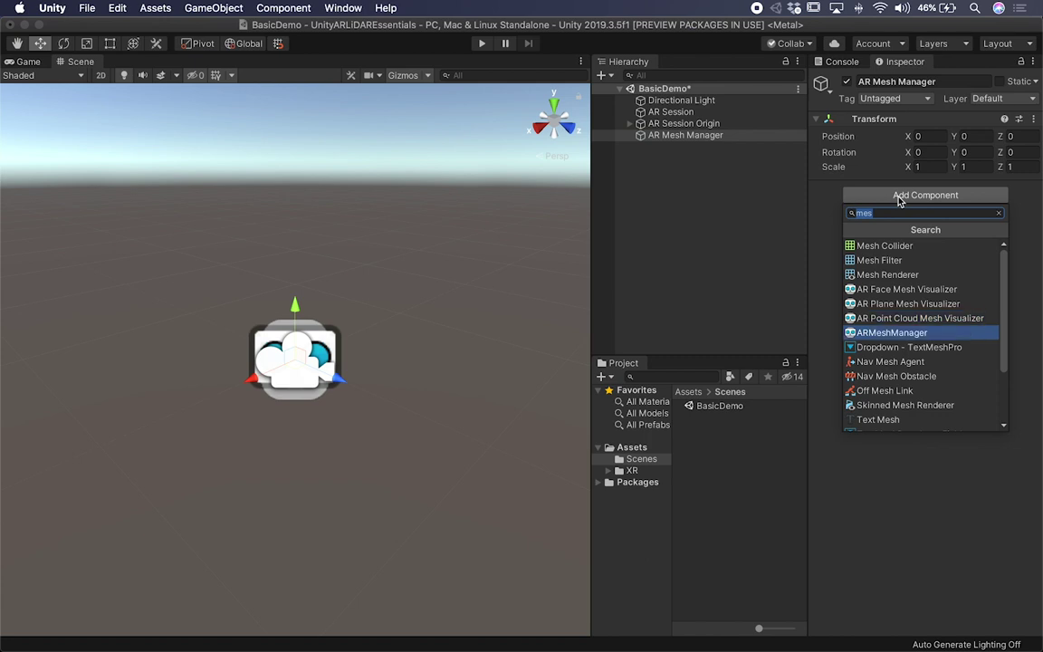
key(Return)
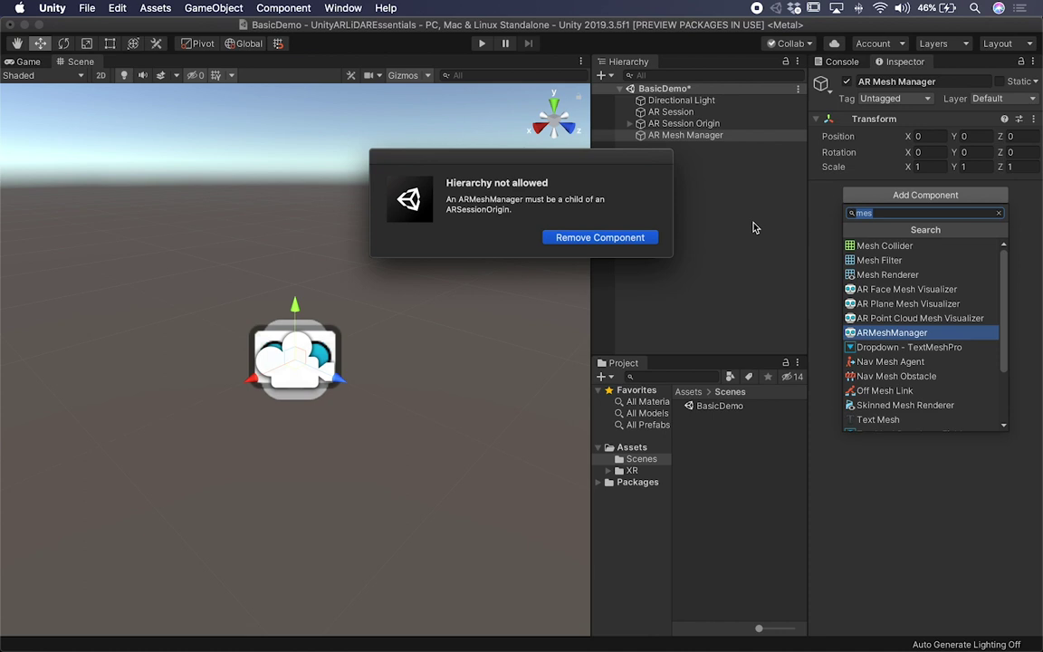
click(588, 238)
Make AR Mesh Manager a child of AR Session Origin and add the ARMeshManager component to it.
drag(704, 143, 711, 127)
click(887, 195)
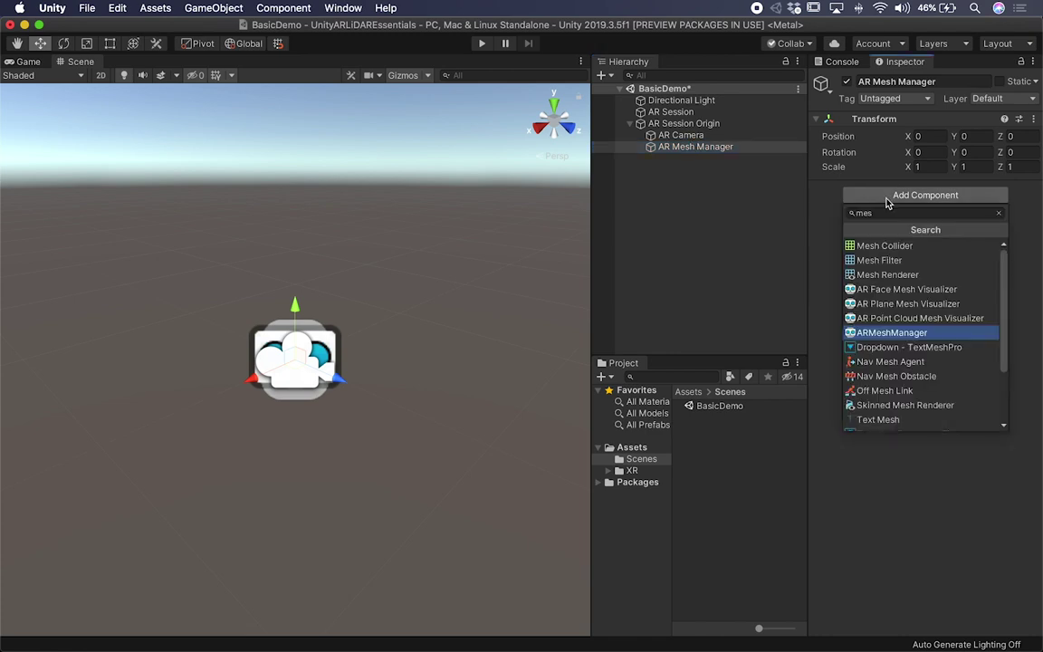
click(860, 333)
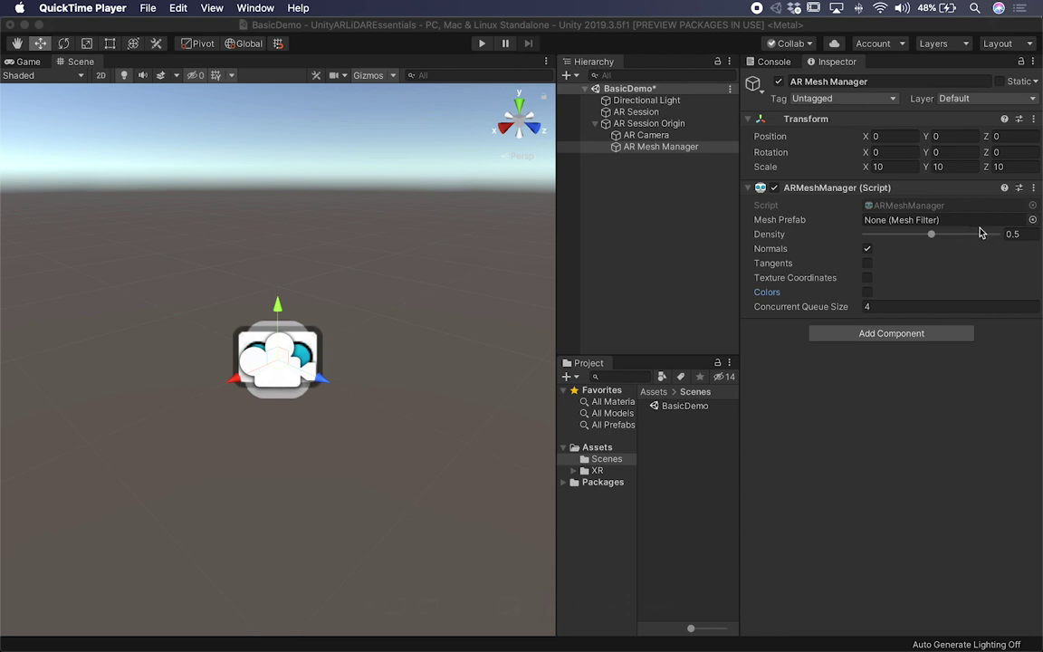
Examine the ARMeshManager component's density, normals, concurrent queue size and mesh prefab settings.
click(796, 237)
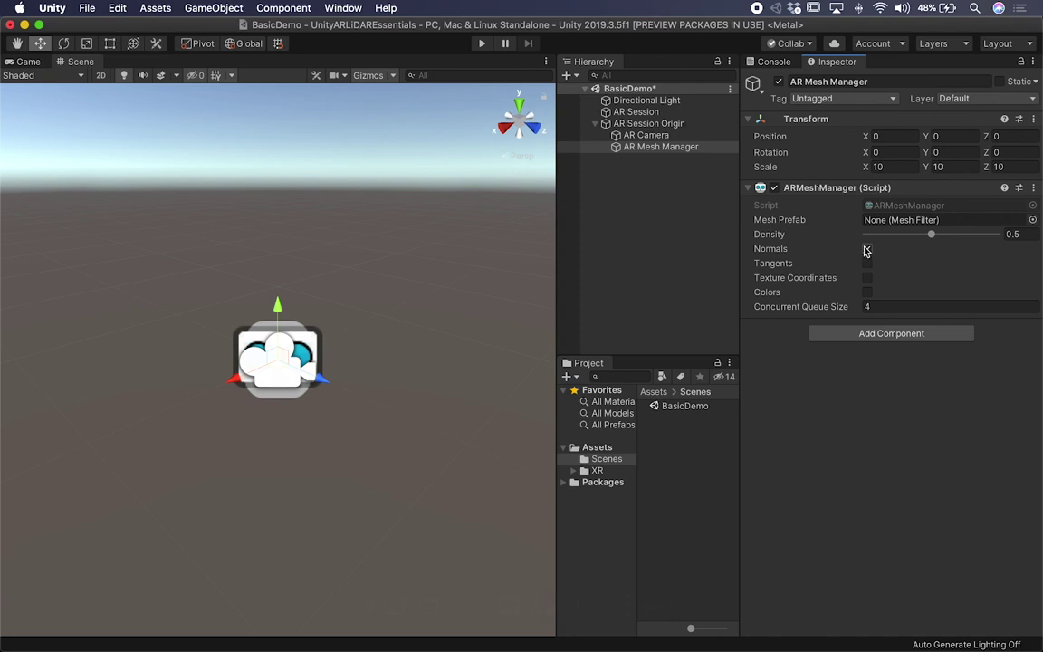
click(867, 249)
click(878, 306)
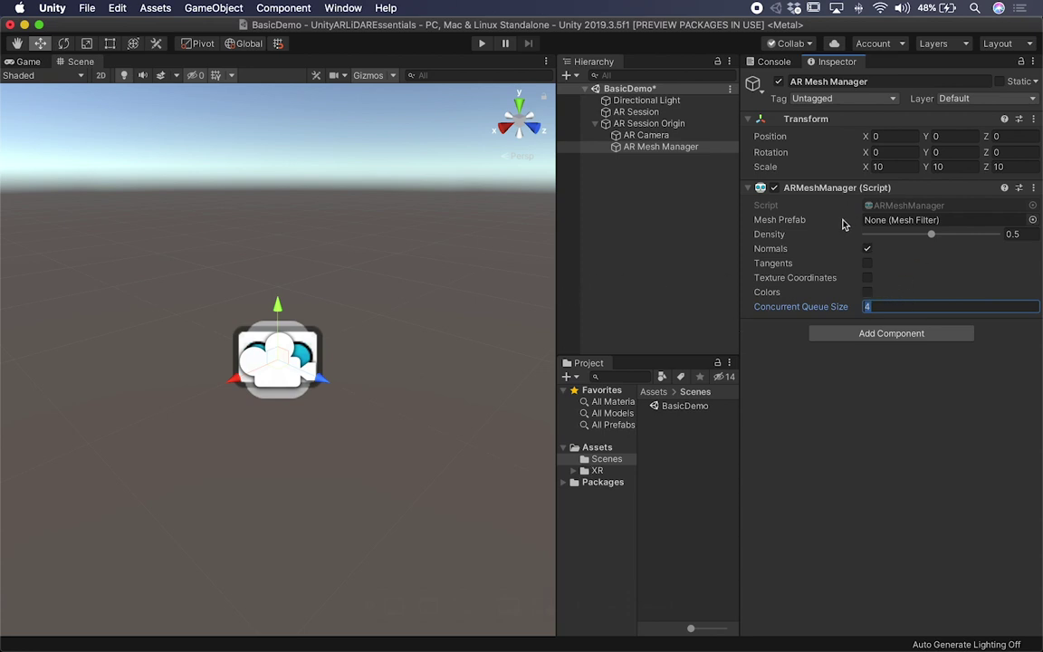
mouse_move(795, 222)
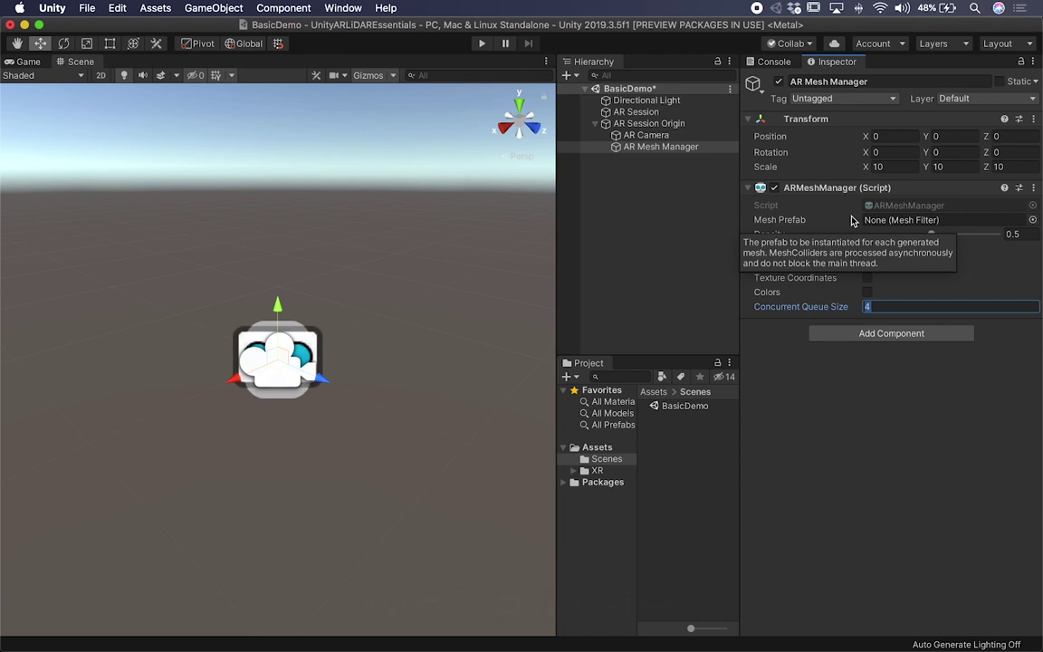
Create an empty object at the root of the scene and name it Meshing.
right_click(650, 219)
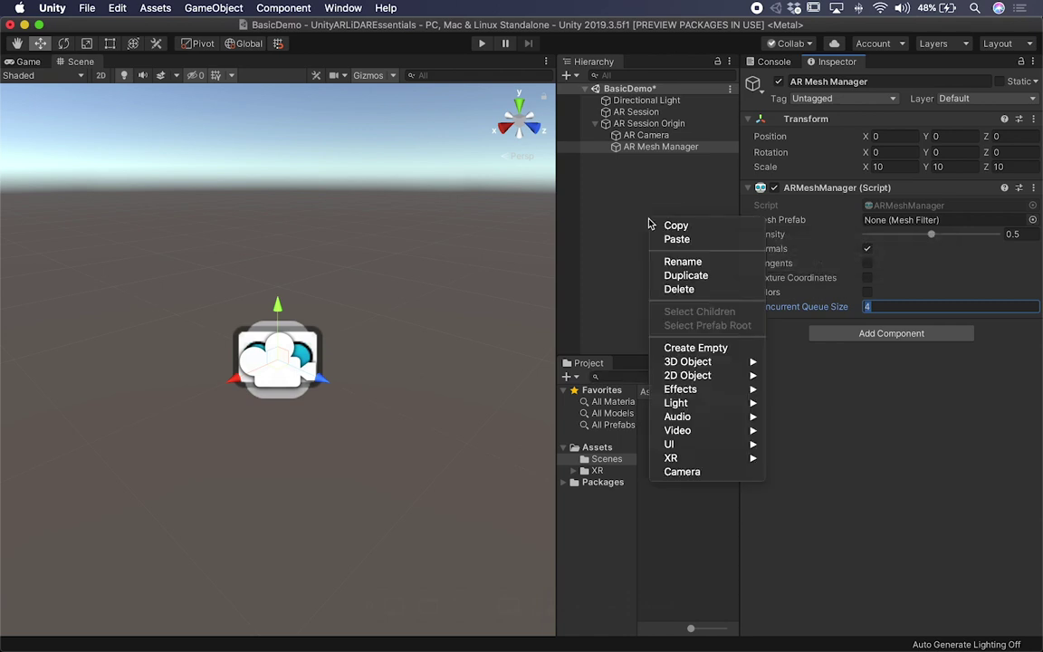
click(693, 347)
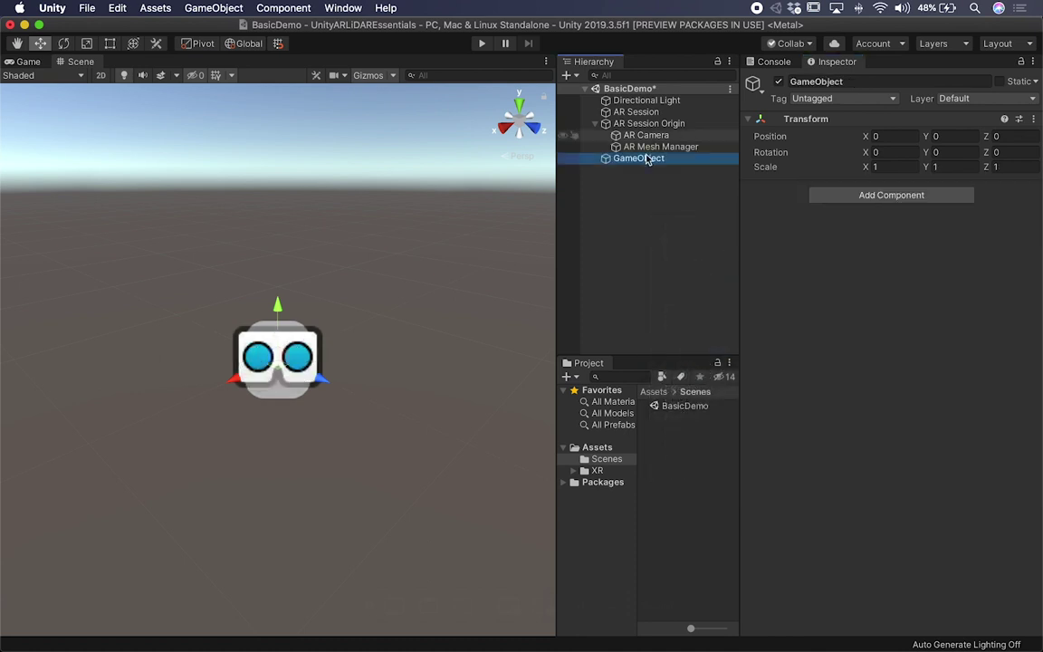
text(Mesh)
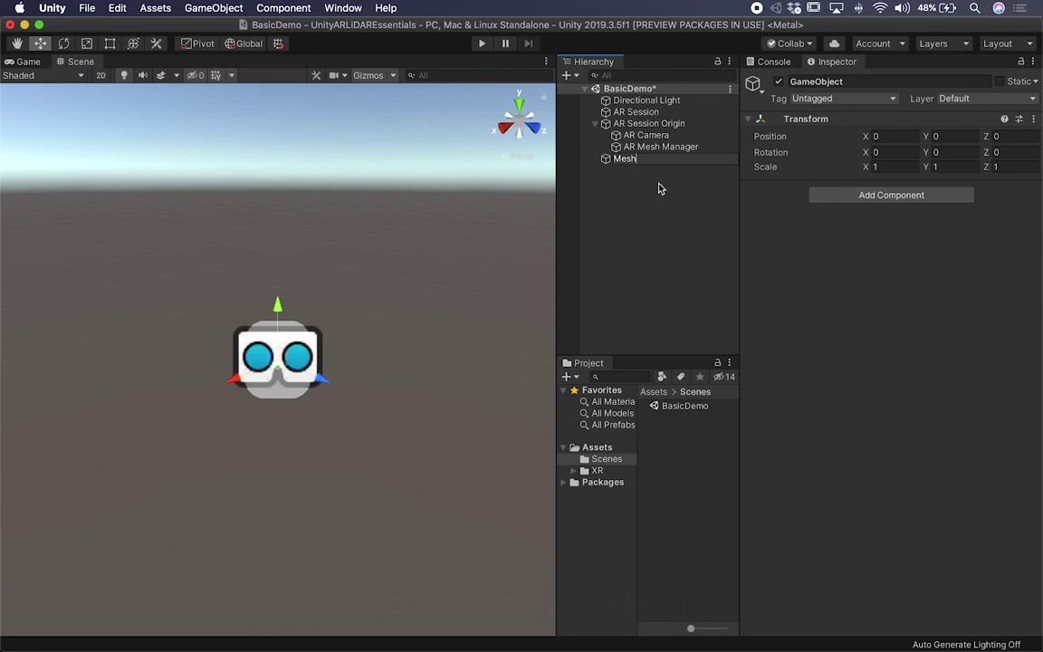
text(ing)
key(Return)
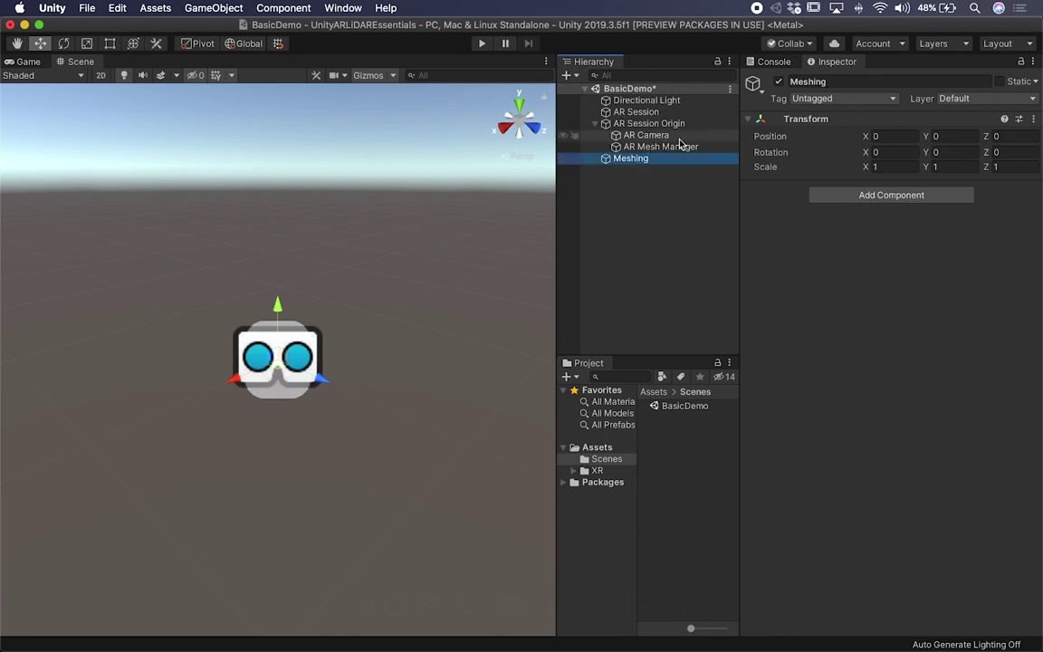
Add a Mesh Filter and a Mesh Collider component to the Meshing object.
click(864, 195)
text(mesh)
click(856, 259)
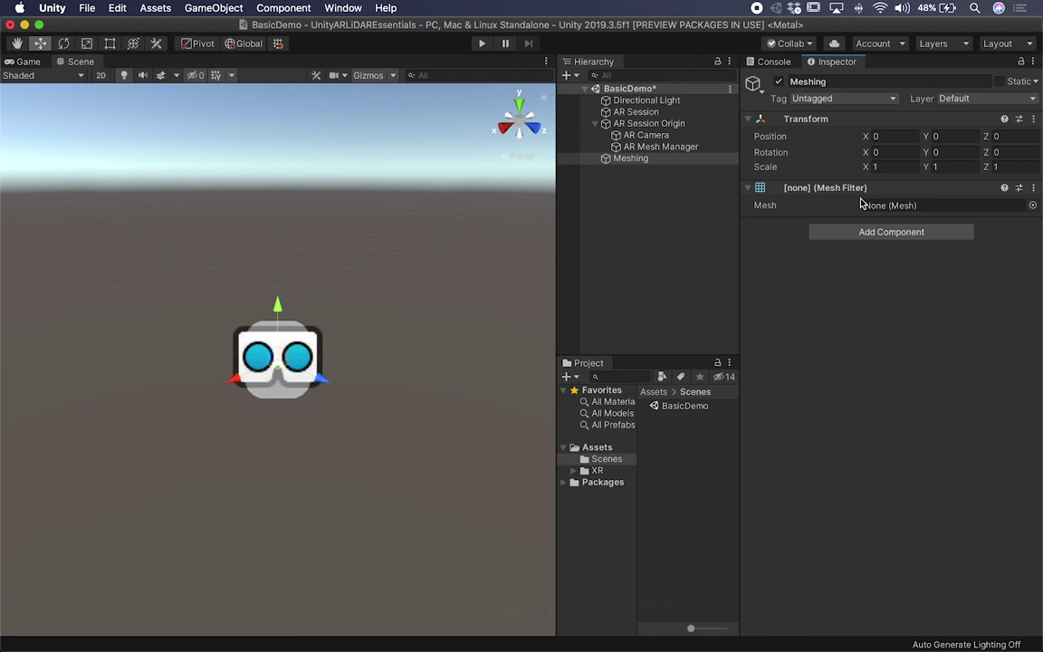
click(847, 233)
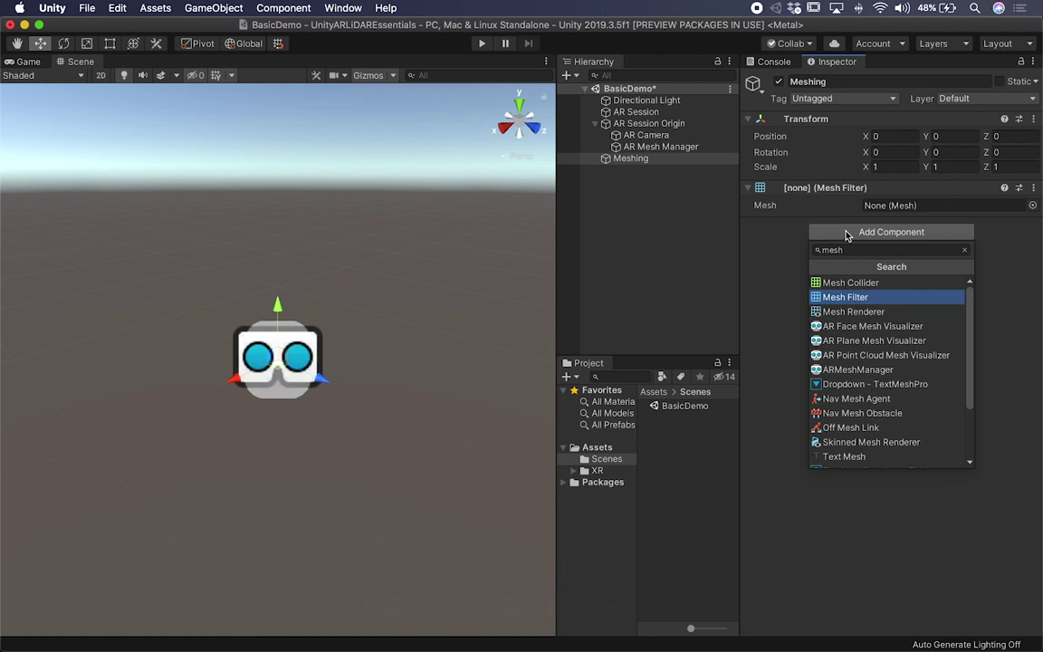
click(847, 283)
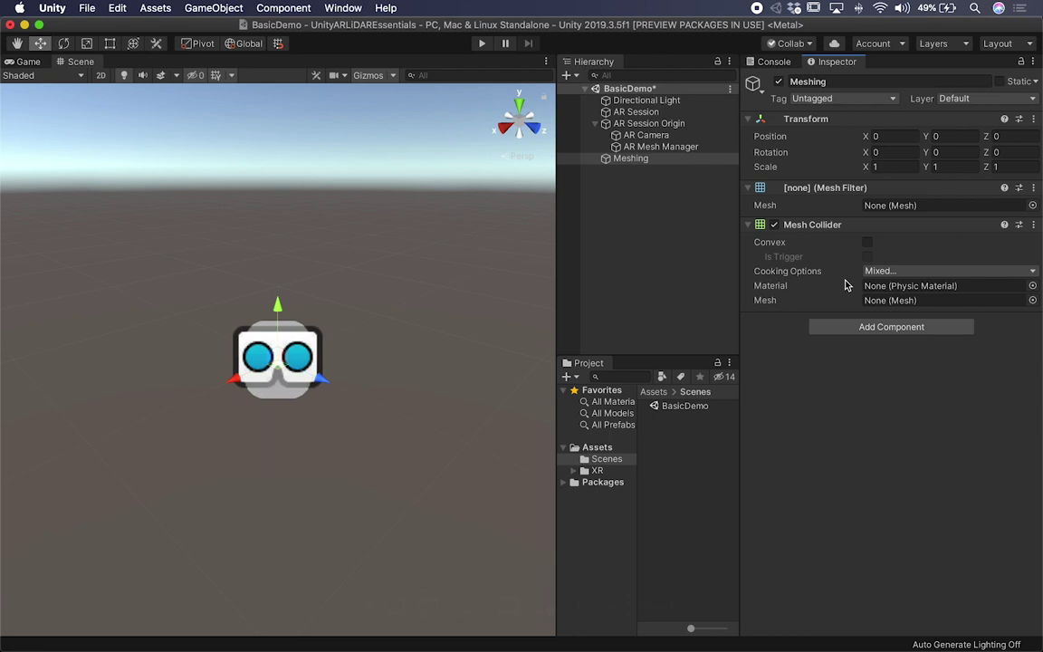
click(838, 327)
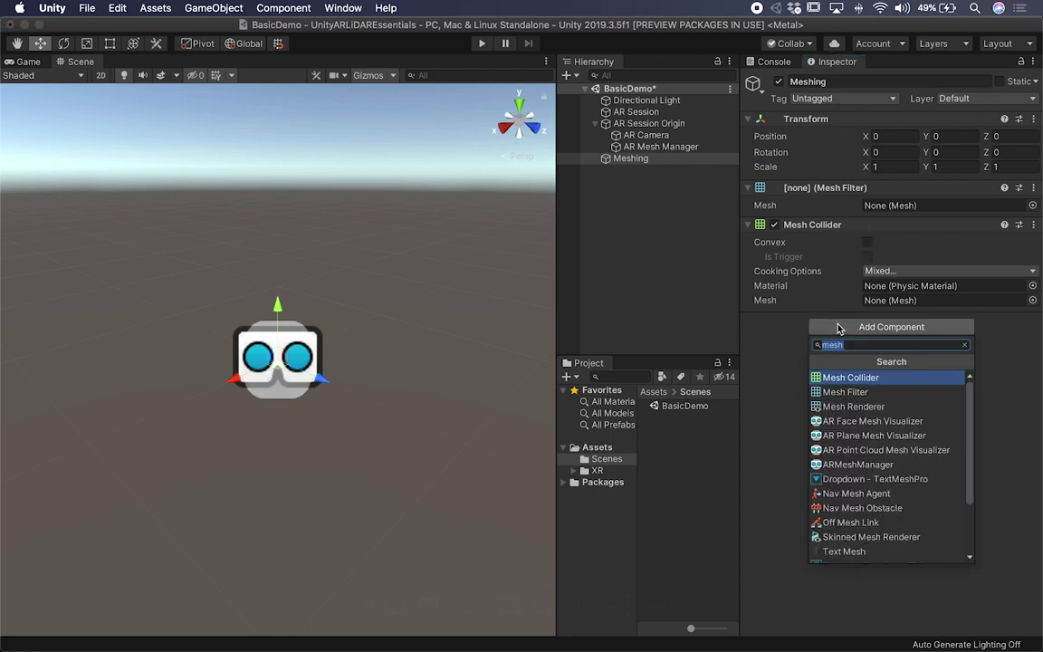
text(anim)
key(BackSpace)
key(BackSpace)
key(BackSpace)
key(BackSpace)
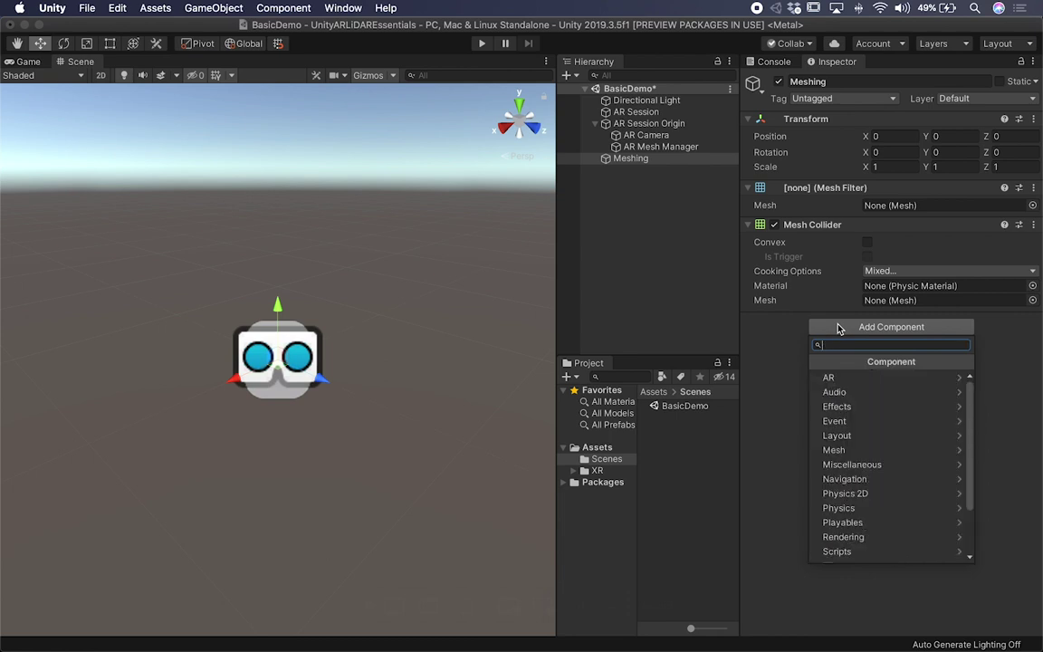
click(763, 308)
Add a Mesh Renderer component to the Meshing object.
click(845, 330)
text(rende)
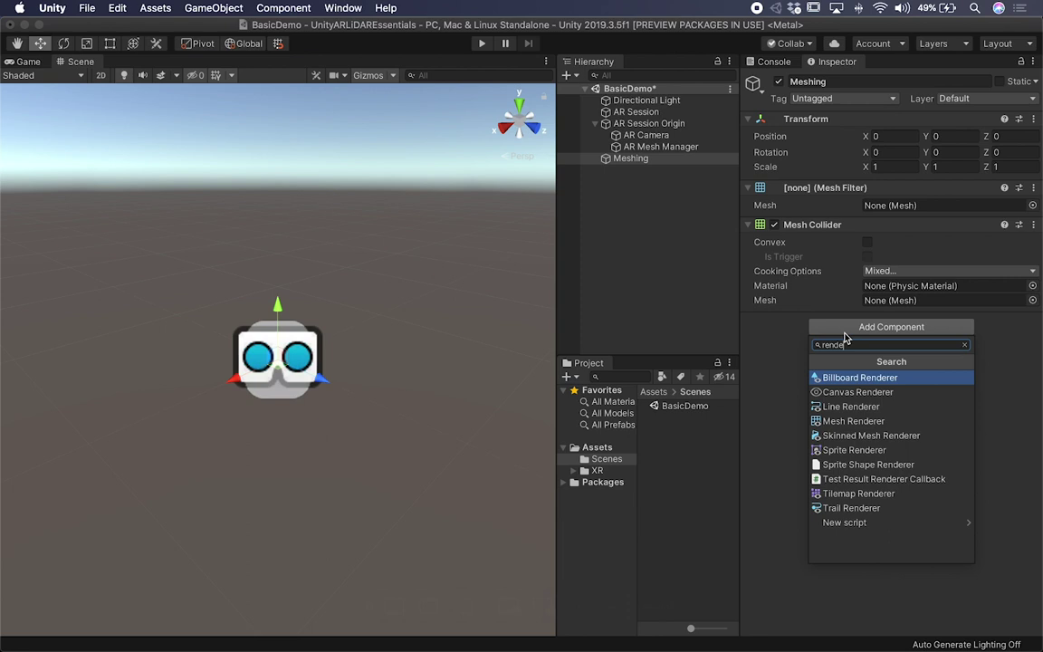
key(Down)
key(Down)
key(Down)
key(Return)
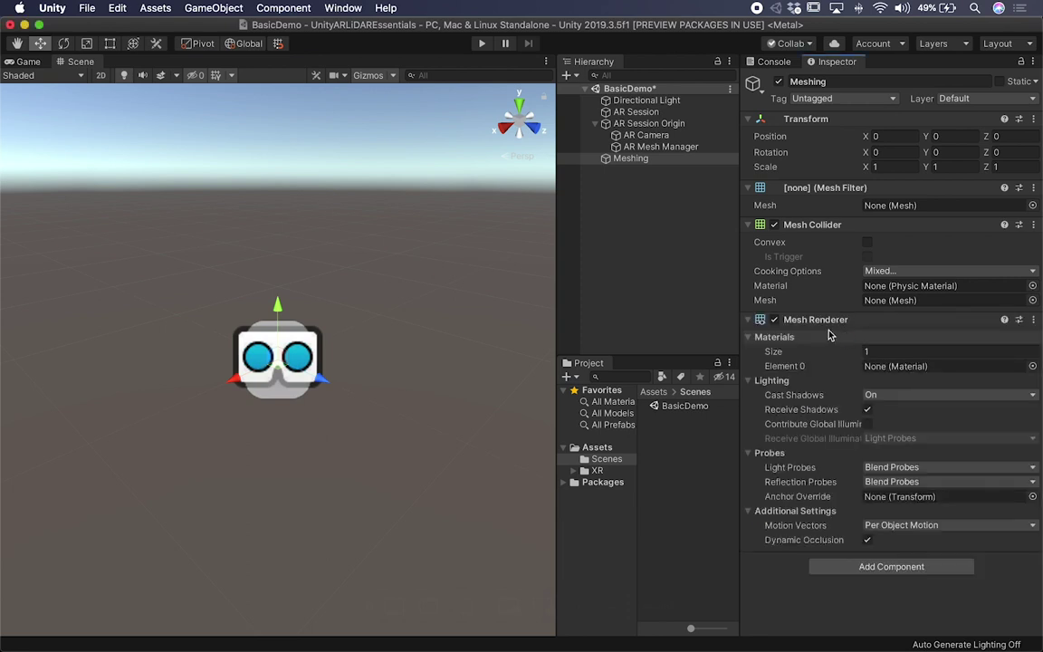
Move the Mesh Renderer above the Mesh Collider on the Meshing object and save the scene.
right_click(803, 322)
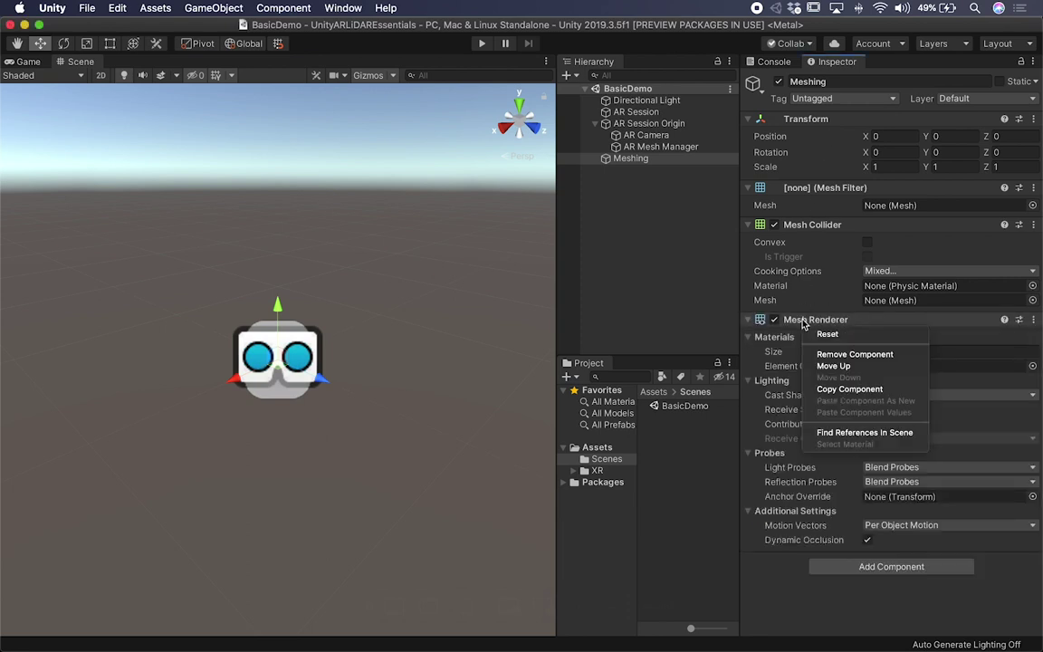
click(832, 365)
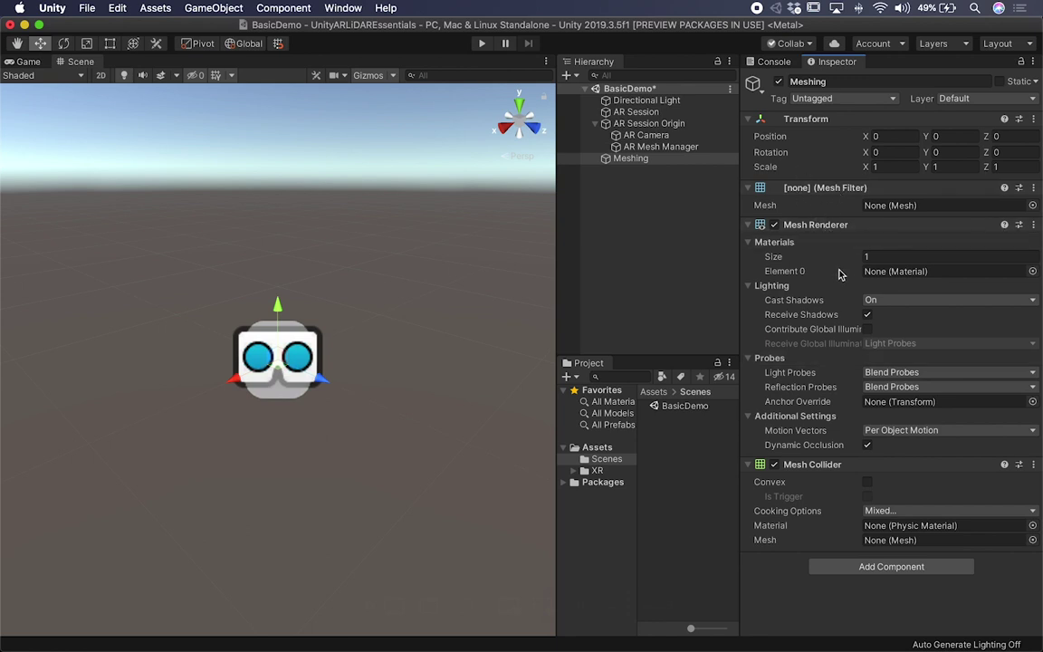
key(super+s)
Create a Materials folder under Assets and add a new material named Meshing inside it.
right_click(598, 449)
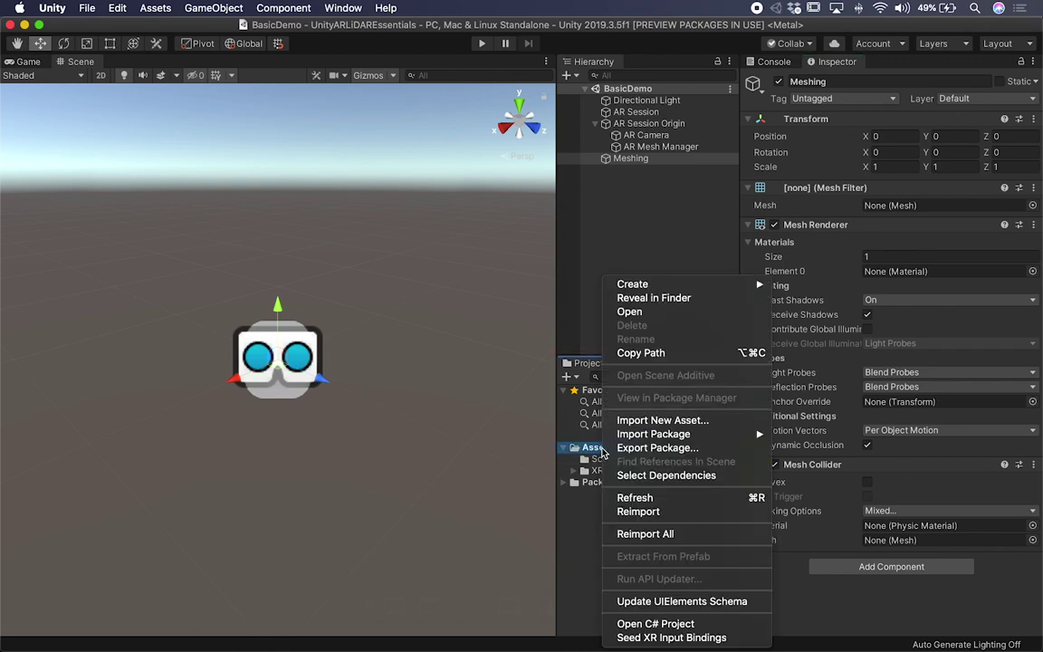
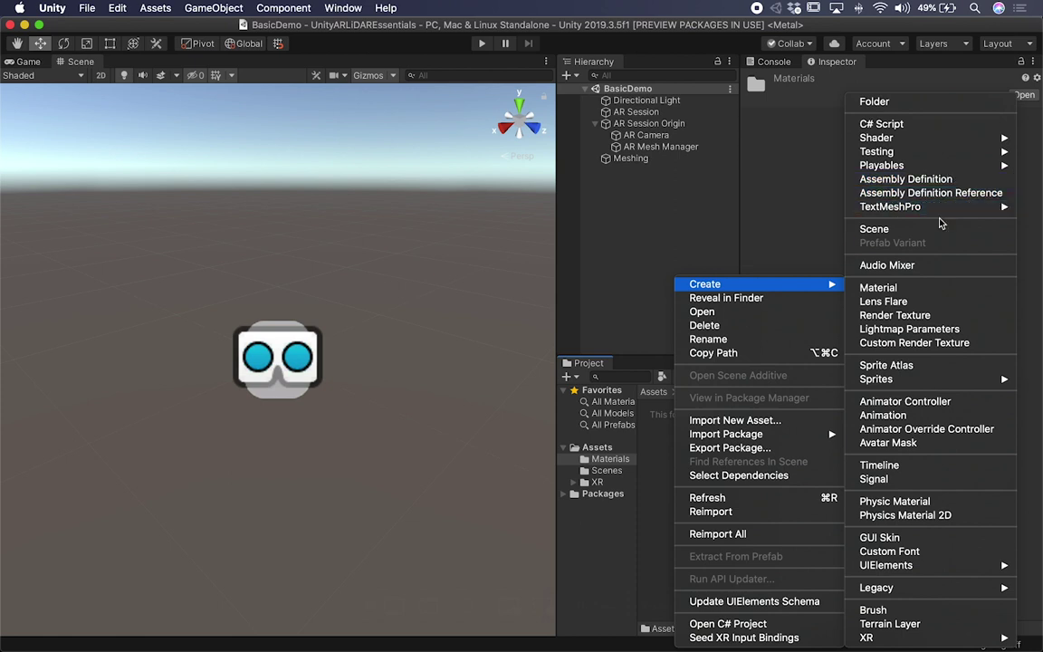
click(905, 287)
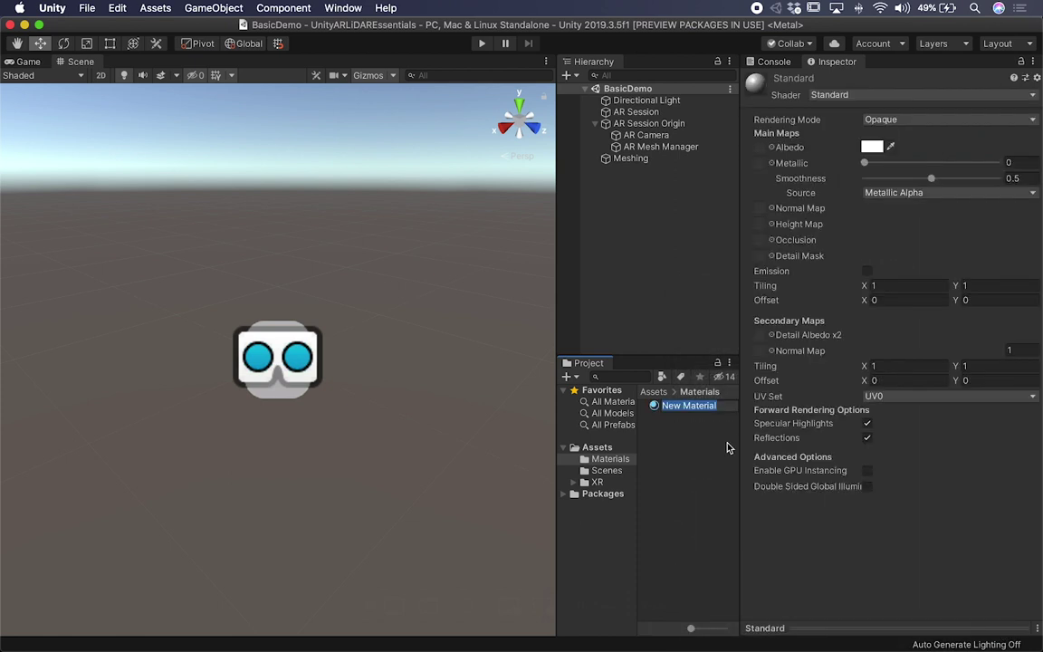
text(Meshing)
key(Return)
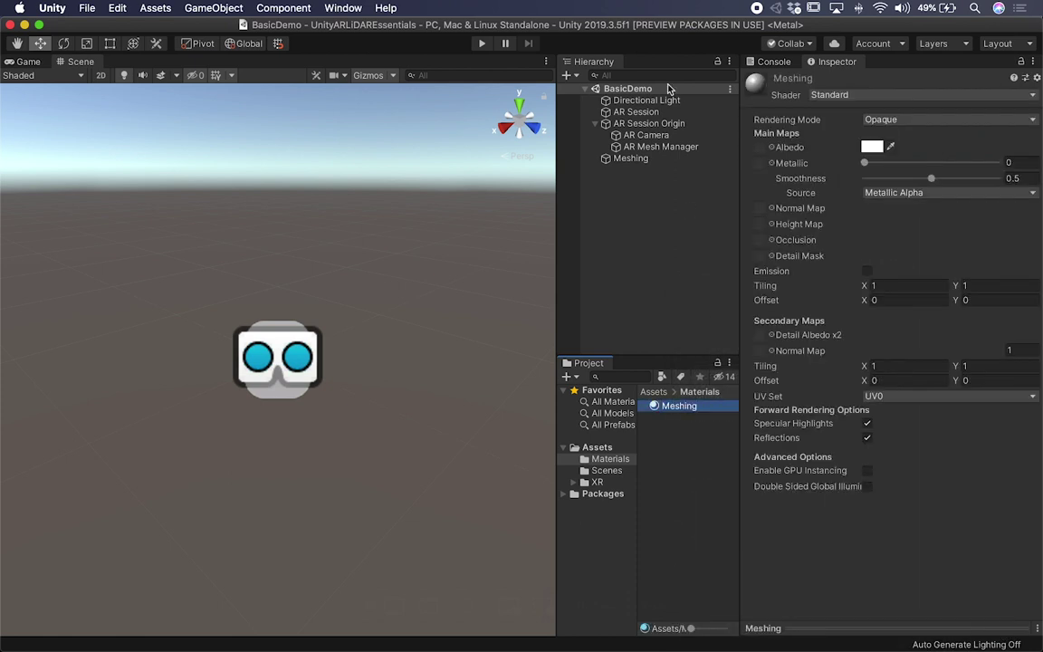
Assign the Meshing material to the Meshing object and save the scene.
drag(684, 330, 624, 160)
click(624, 159)
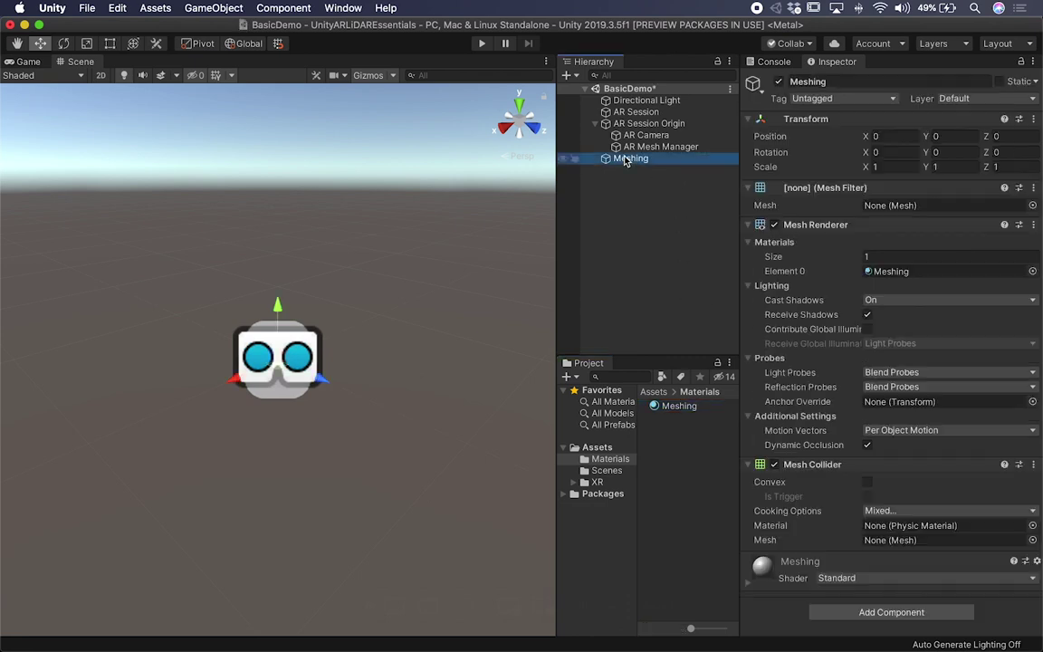
key(super+s)
Add a 3D Cube to the scene and apply the Meshing material to it.
click(214, 7)
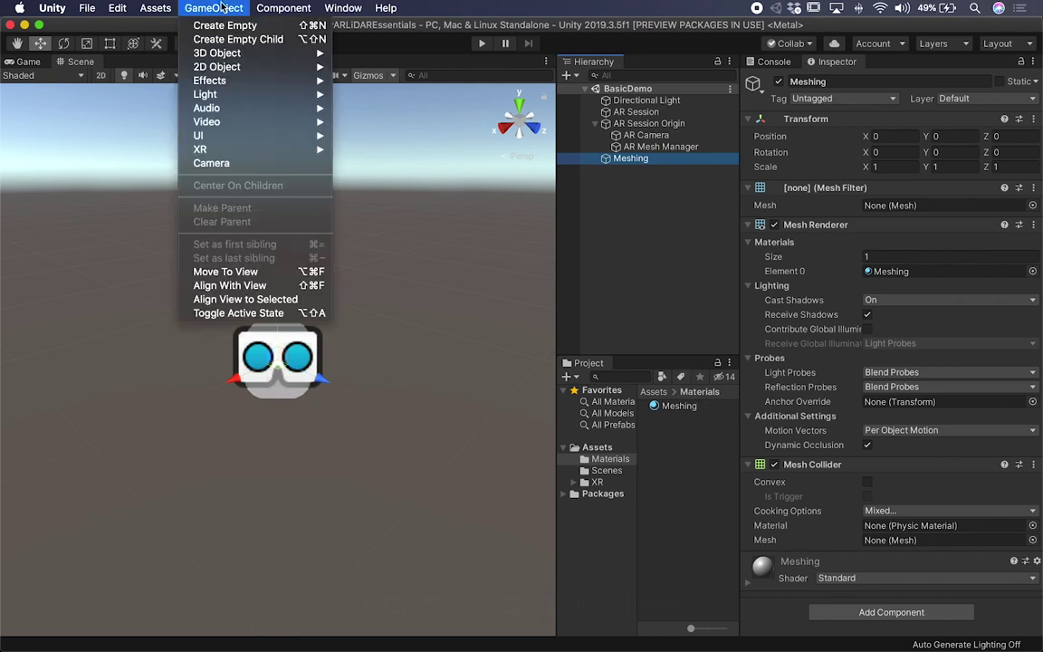
mouse_move(222, 50)
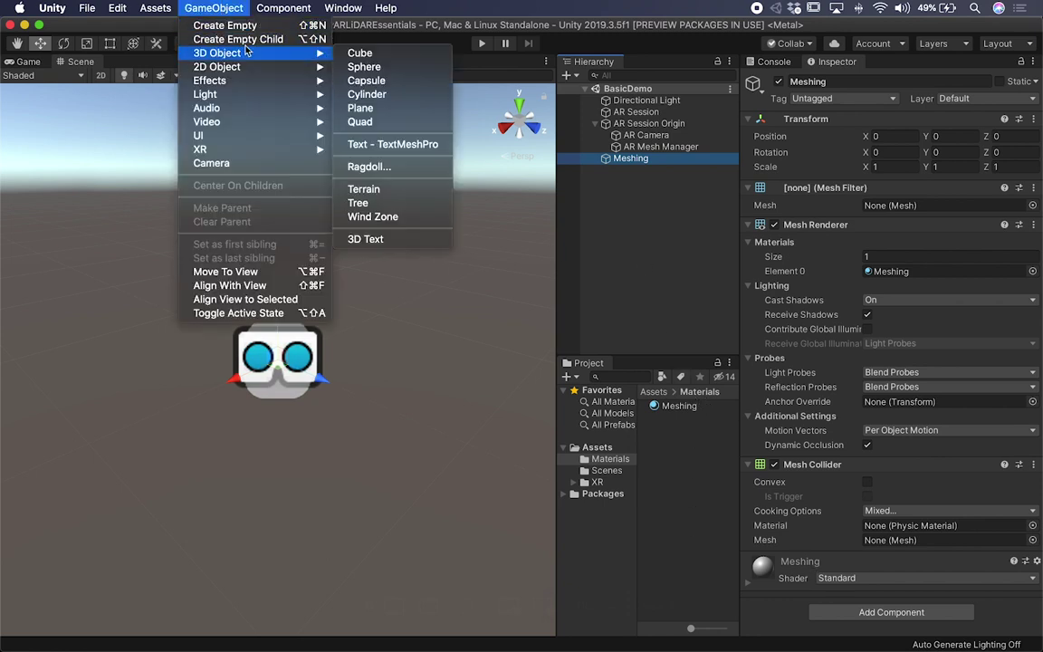
click(353, 54)
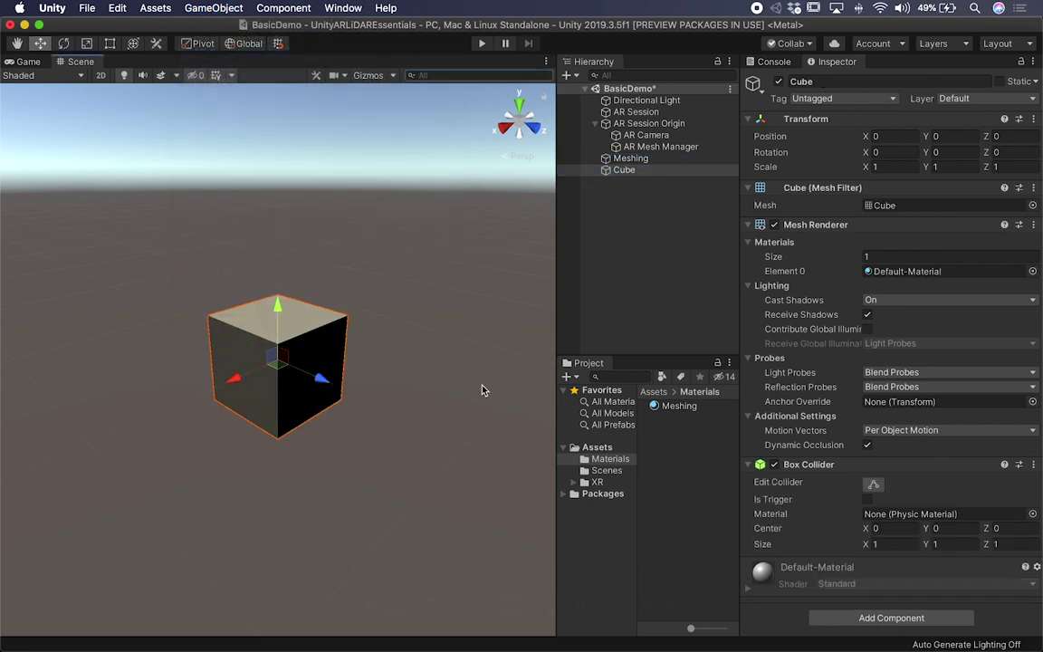
drag(679, 406, 249, 344)
Set the Meshing material's albedo colour to a bright red, about FF1D0B.
click(790, 581)
scroll(832, 568, down, 5)
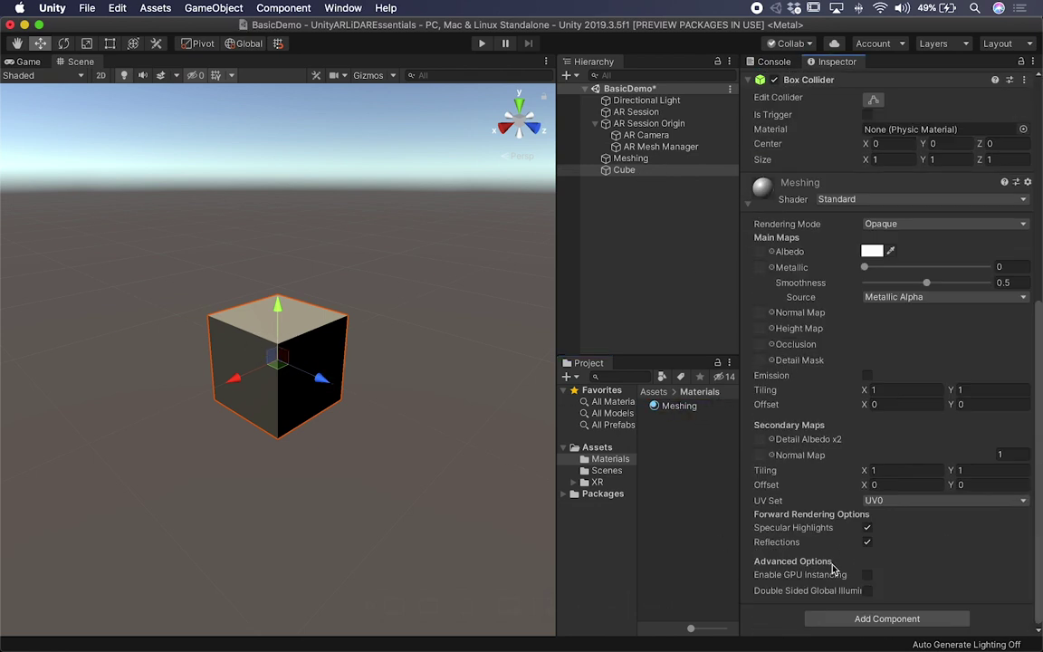
click(869, 252)
click(103, 116)
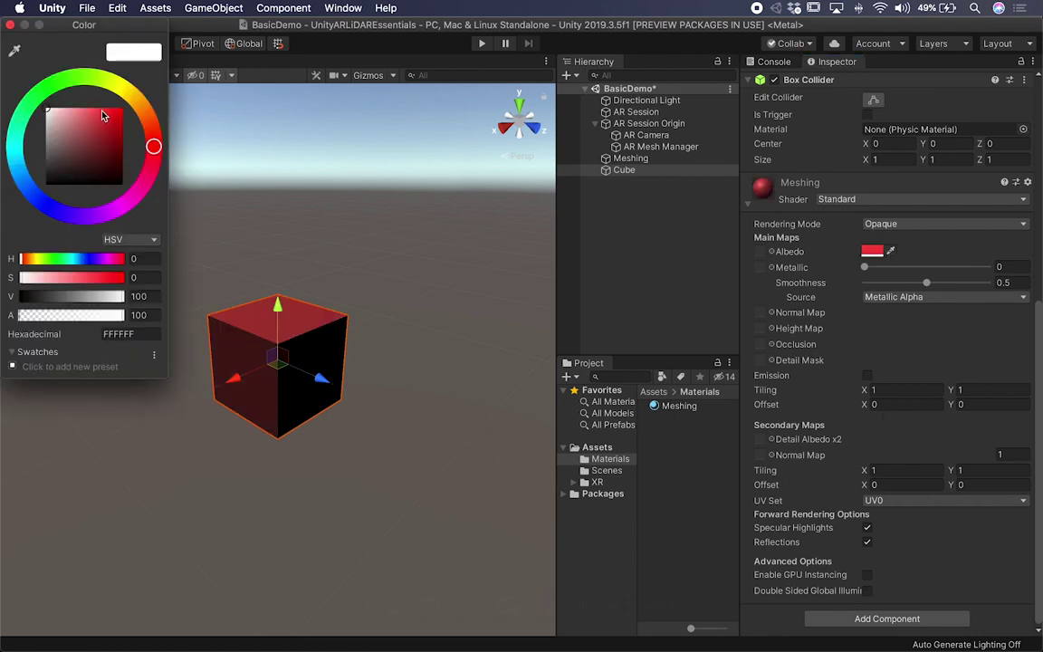
drag(103, 116, 111, 115)
click(114, 83)
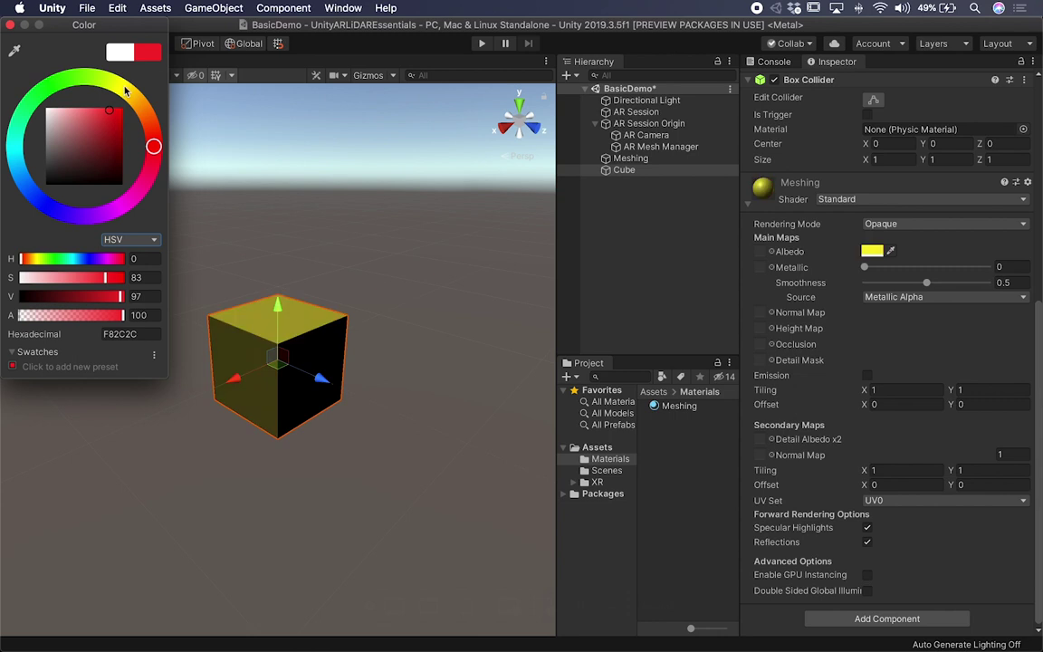
click(120, 111)
drag(114, 83, 153, 143)
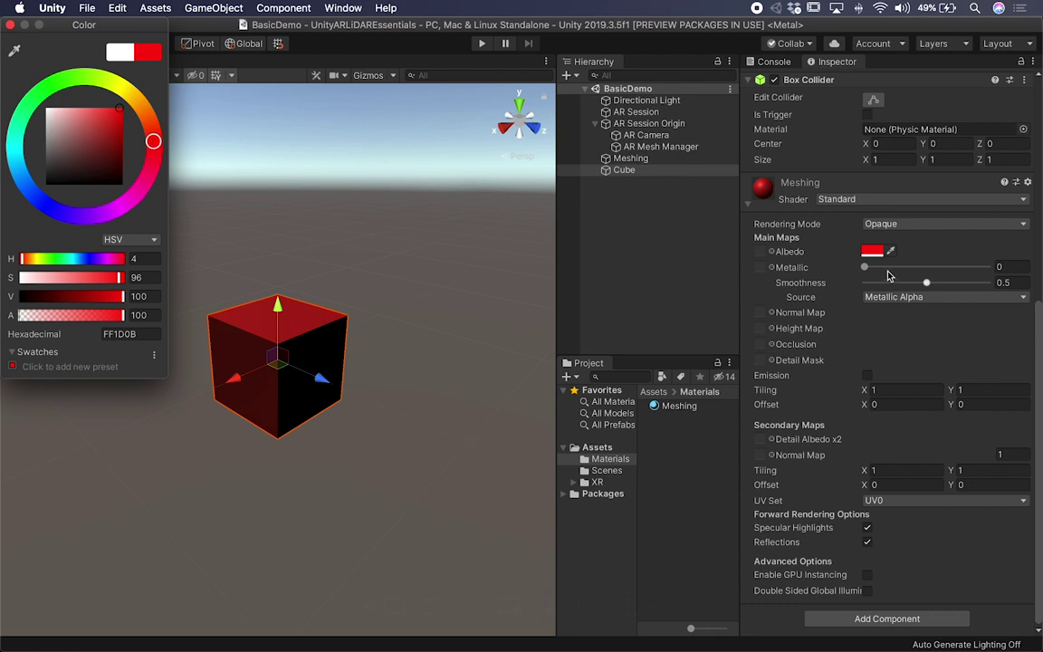
Set the Meshing material's rendering mode to Transparent and lower its albedo alpha to about 57.
click(882, 223)
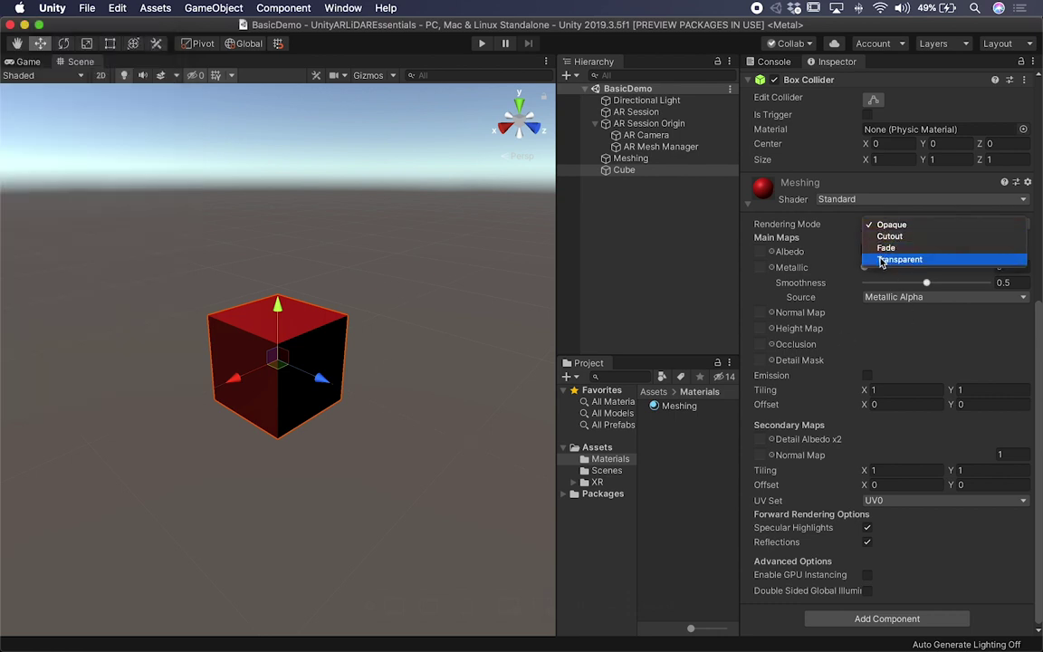
click(892, 260)
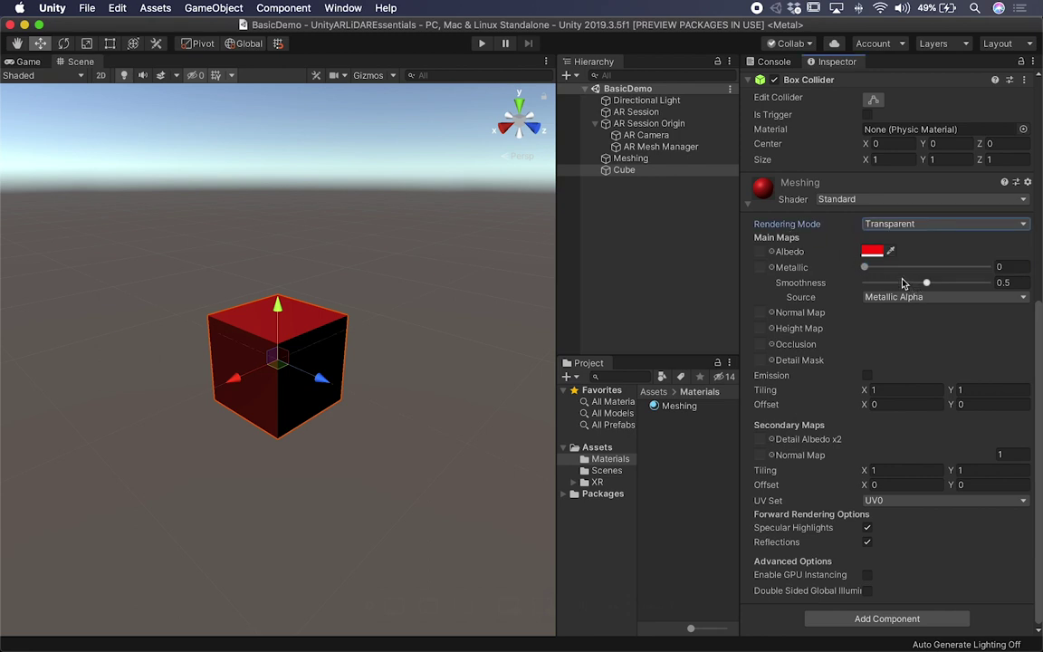
click(872, 250)
mouse_move(90, 319)
mouse_down()
mouse_move(65, 317)
mouse_move(76, 321)
mouse_up()
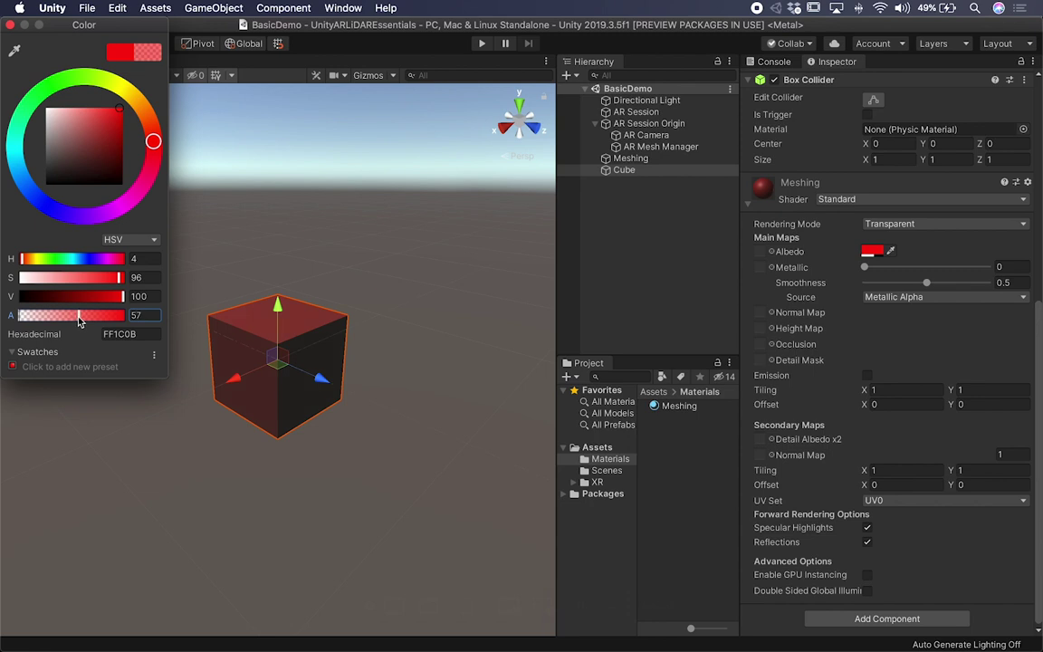
Close the colour picker and set the Meshing material's metallic value to about 0.307.
click(10, 24)
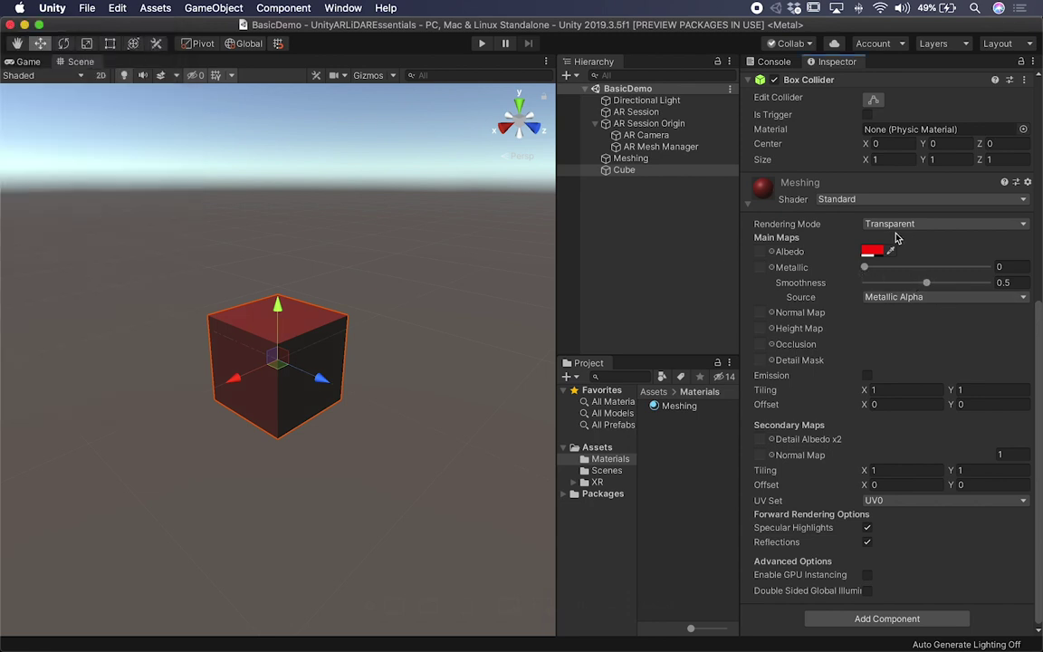
drag(864, 267, 904, 270)
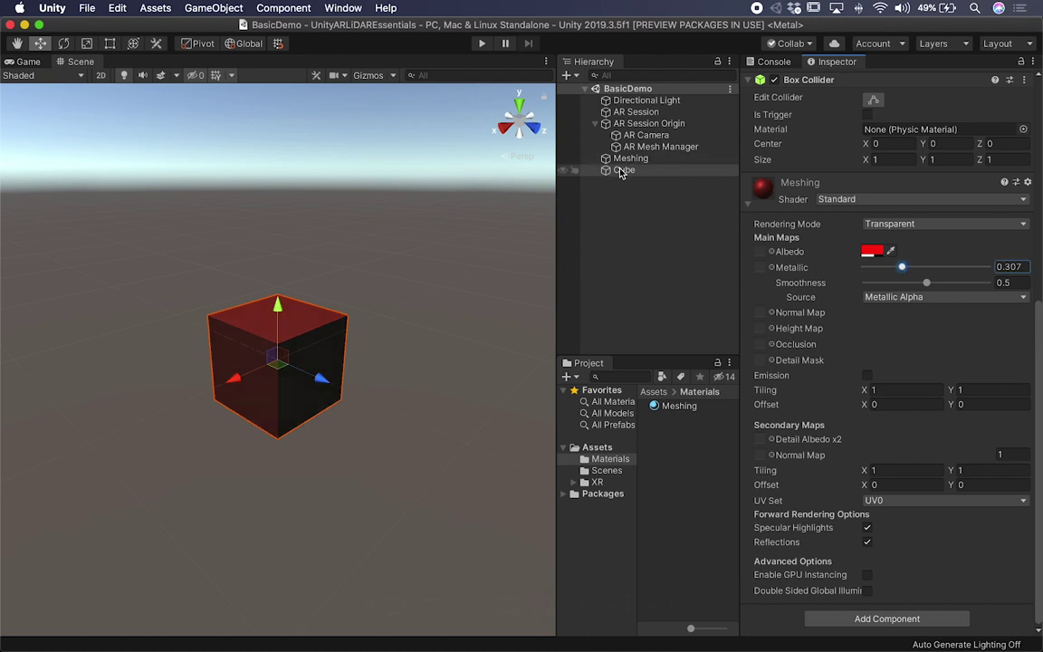
Rename the Cube object in the scene to MeshCube.
click(636, 125)
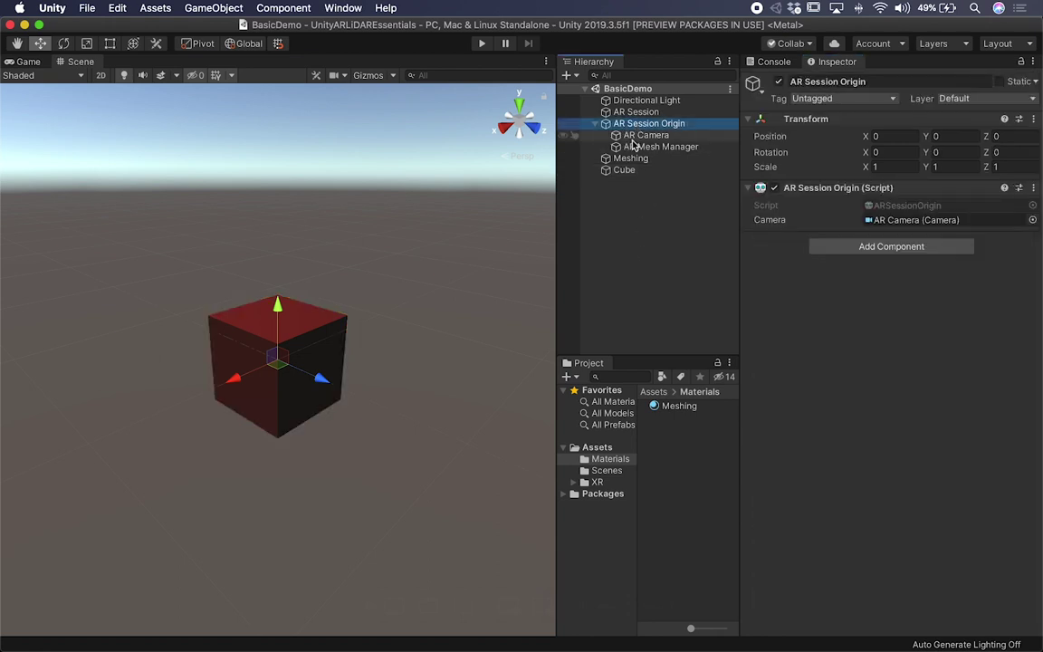
click(645, 147)
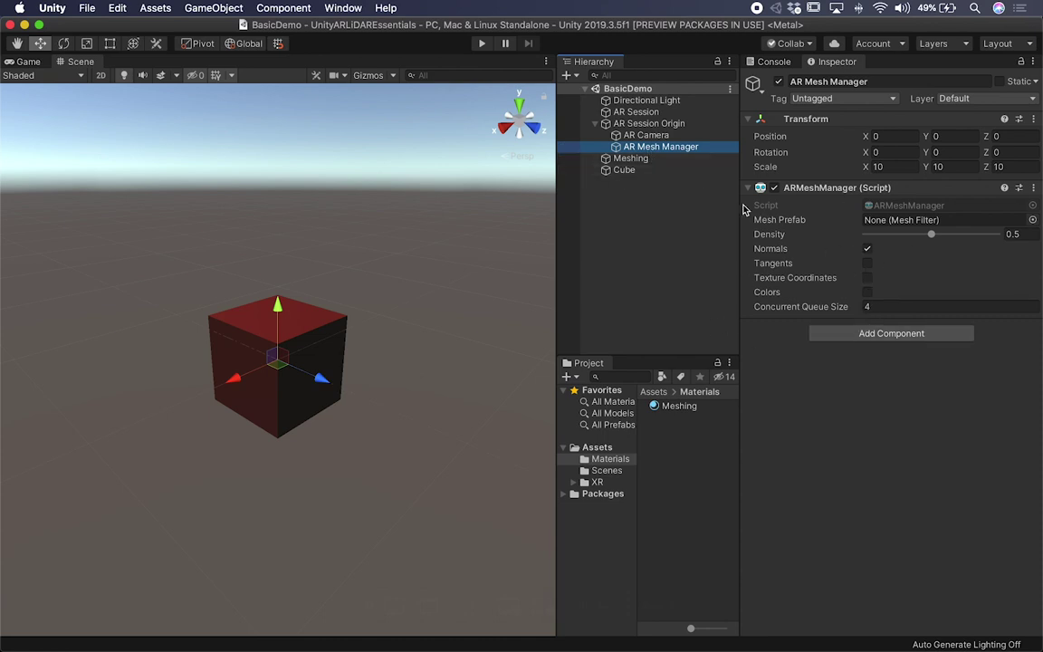
click(625, 170)
click(625, 170)
text(M)
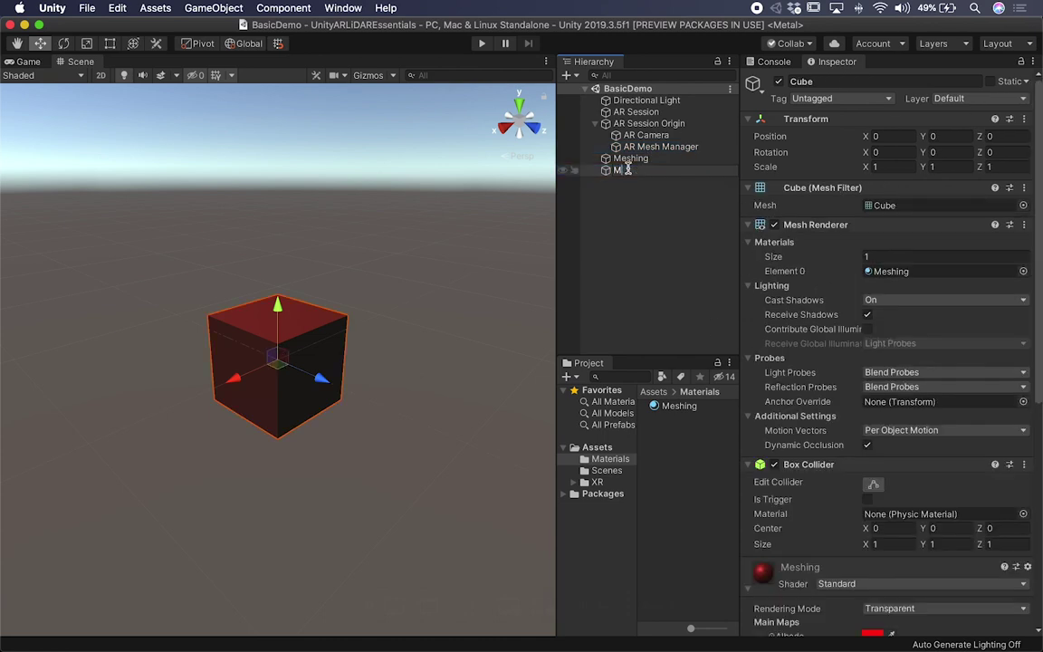
text(eshCb)
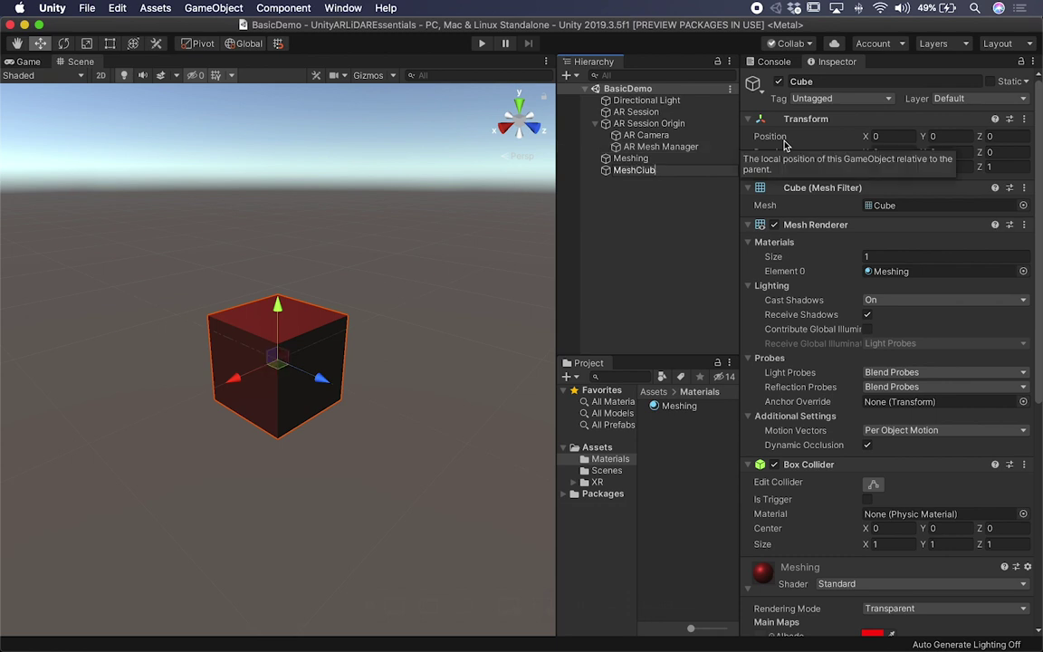
text(be)
key(Return)
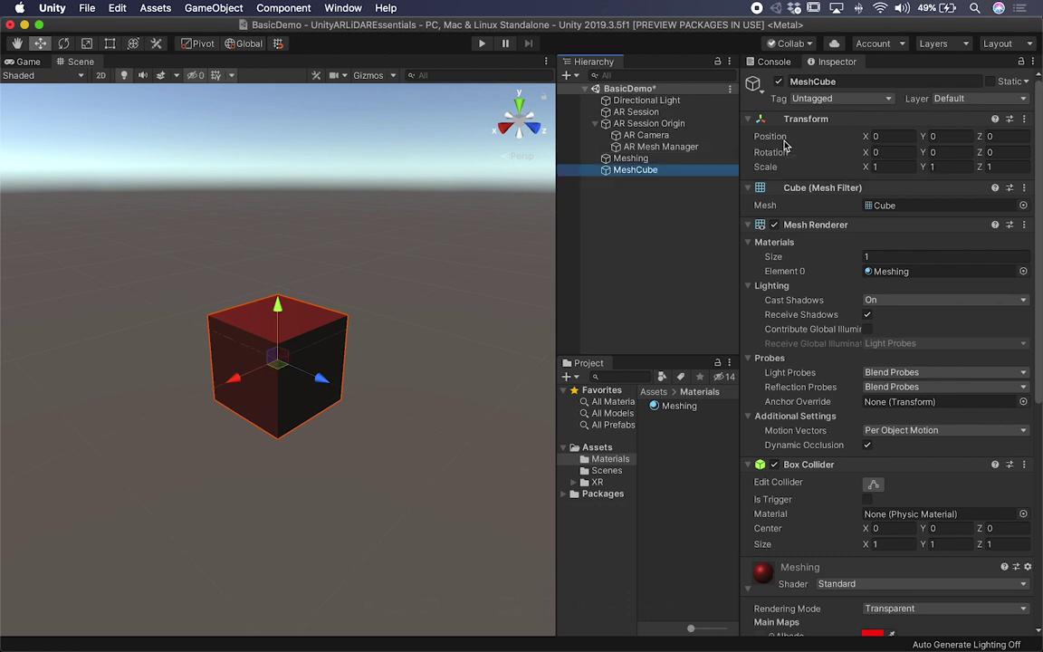
click(890, 205)
key(BackSpace)
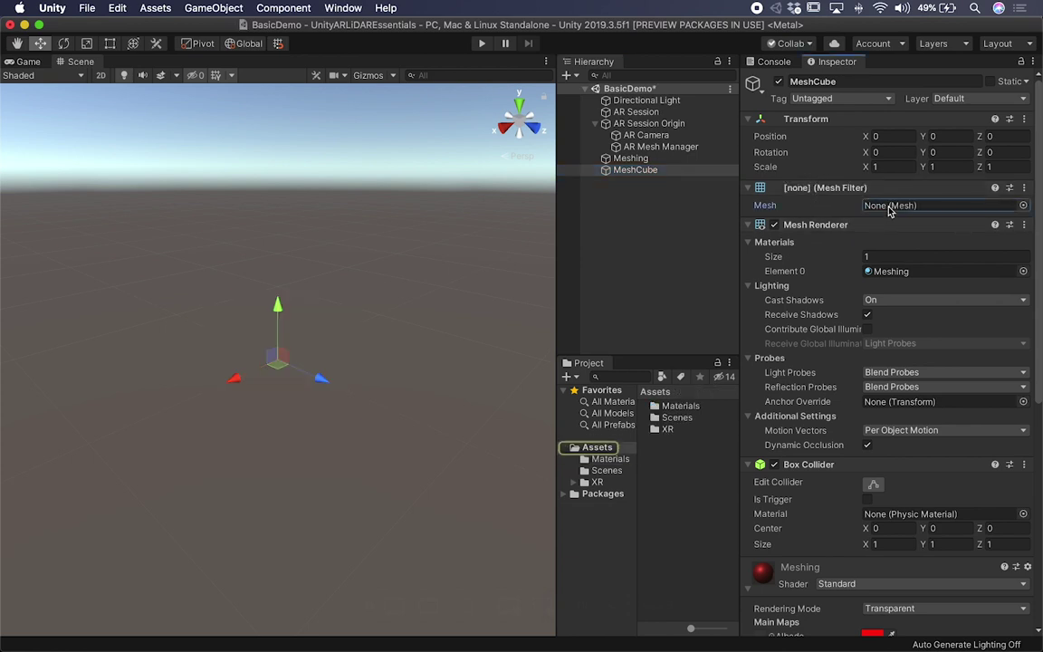
key(super+z)
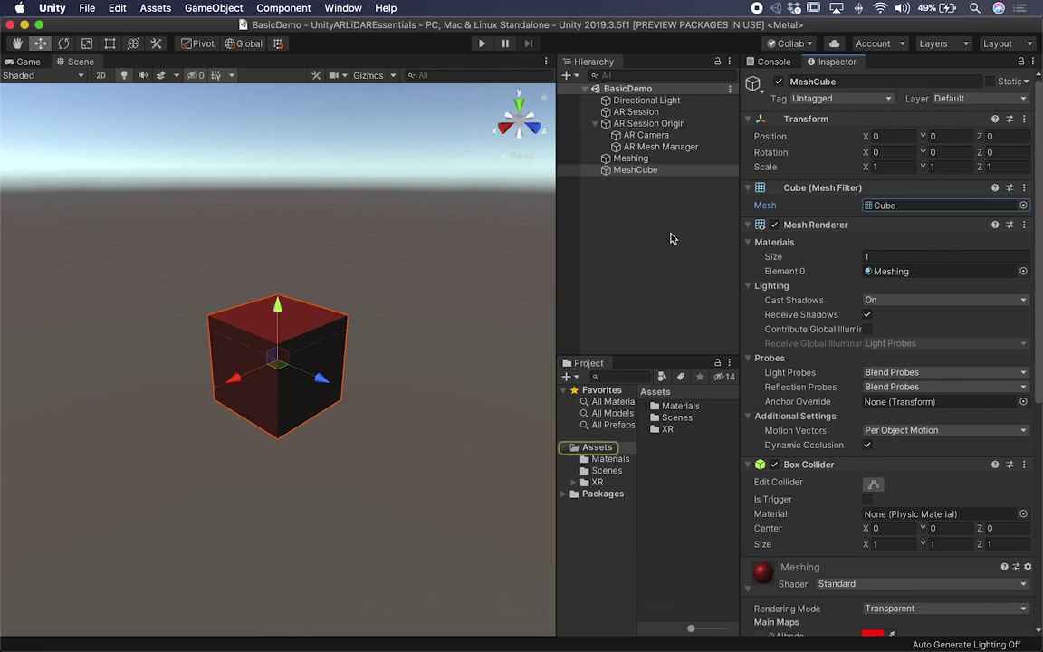
Create a folder named Prefabs in the project's Assets folder.
right_click(603, 451)
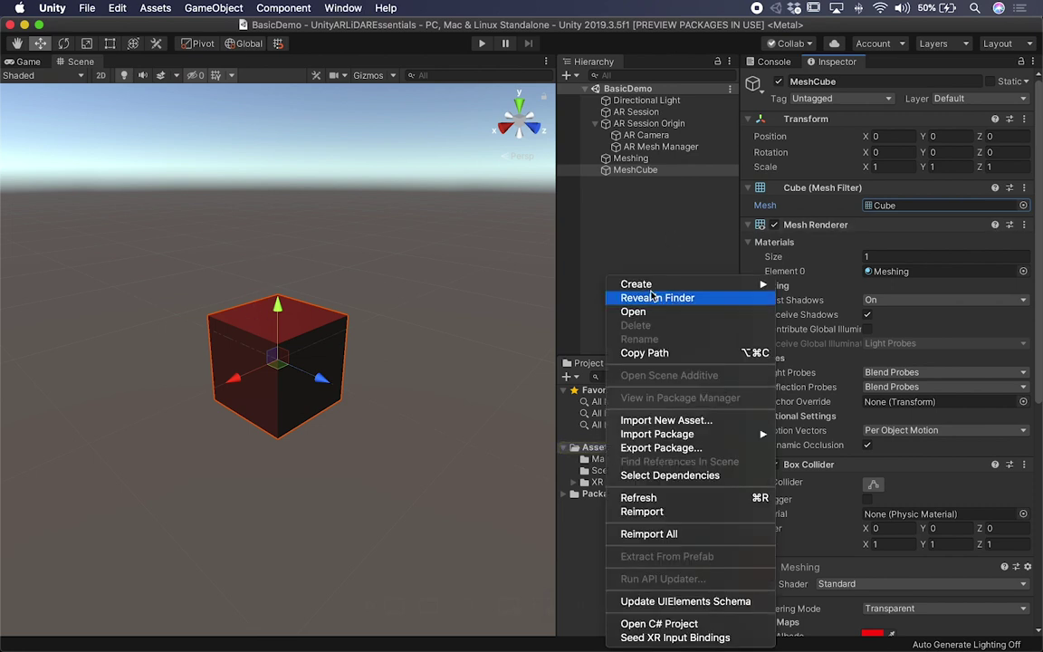
mouse_move(668, 283)
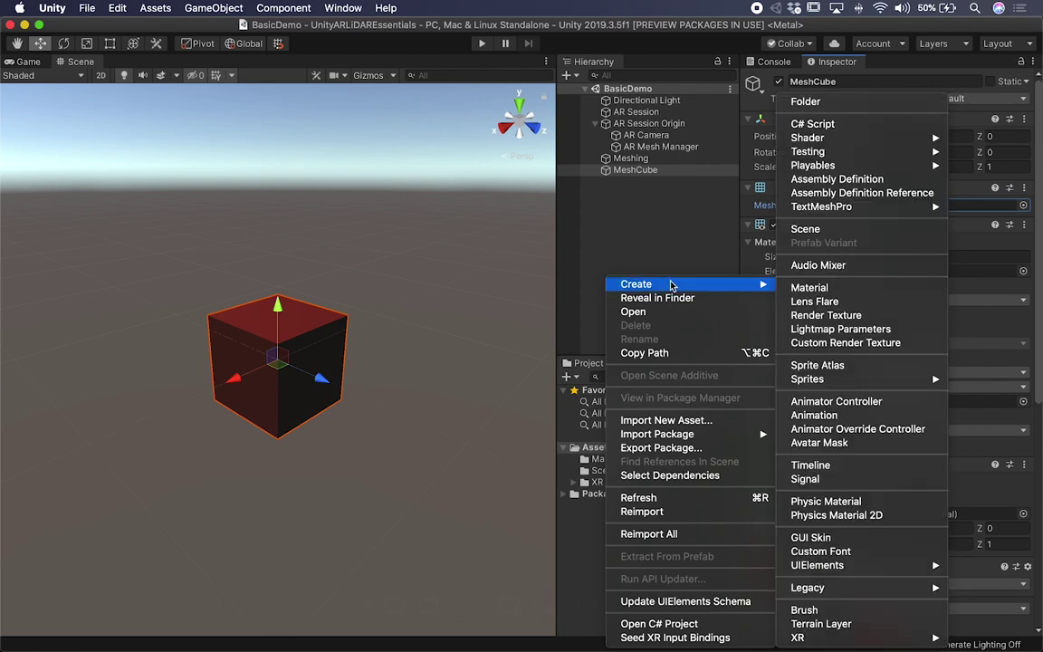
click(856, 103)
text(Prefabs)
key(Return)
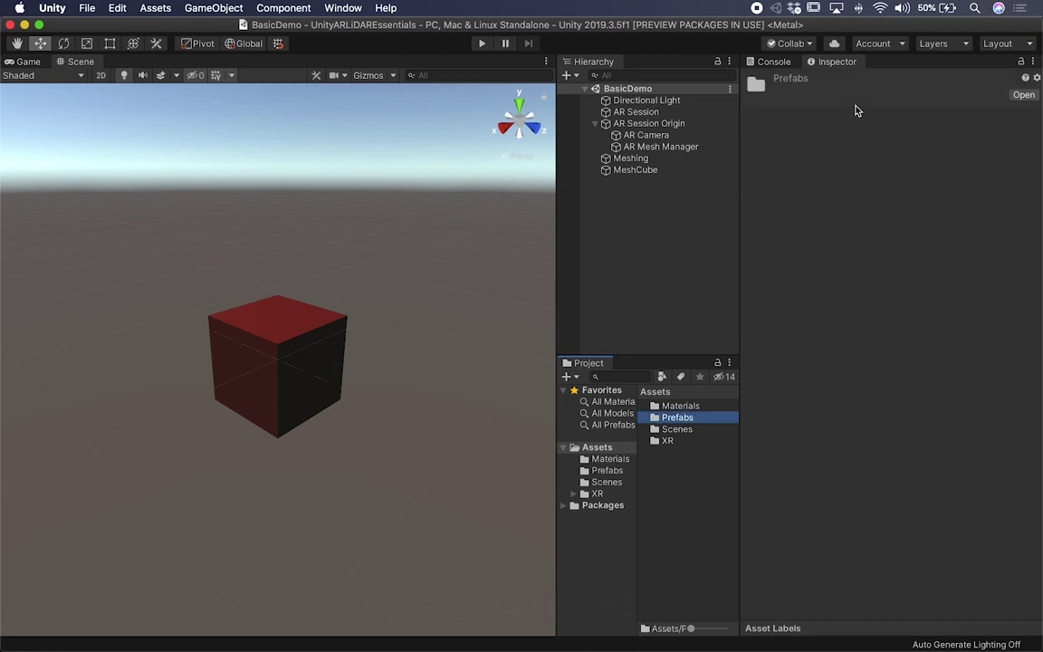
Rename the MeshCube object to Mesh and save it as a prefab in the Prefabs folder.
double_click(677, 417)
click(639, 171)
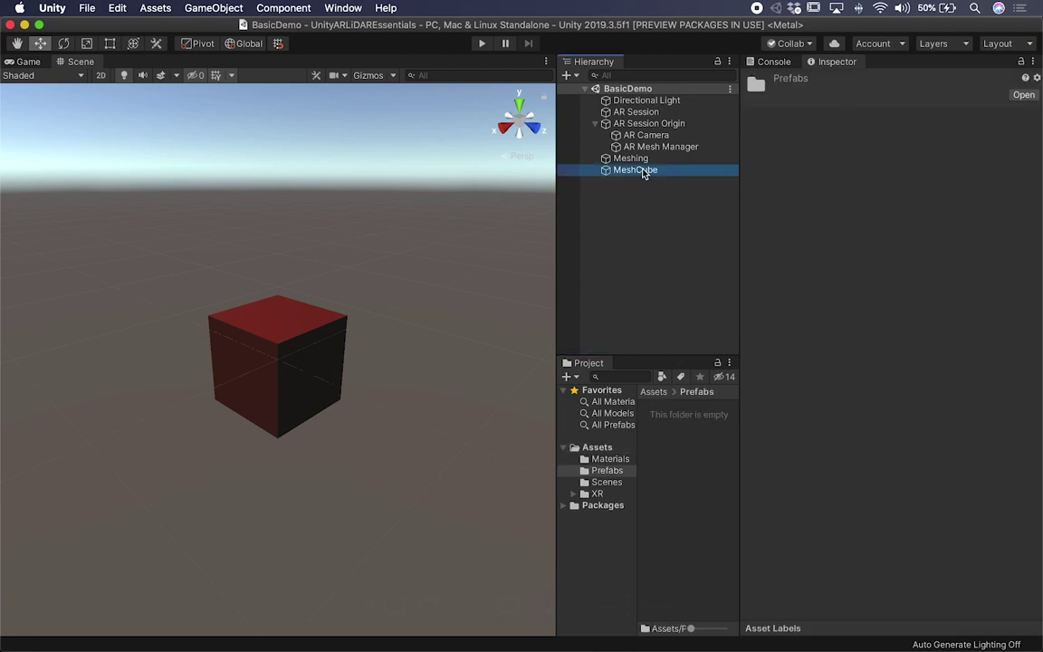
click(643, 170)
double_click(639, 170)
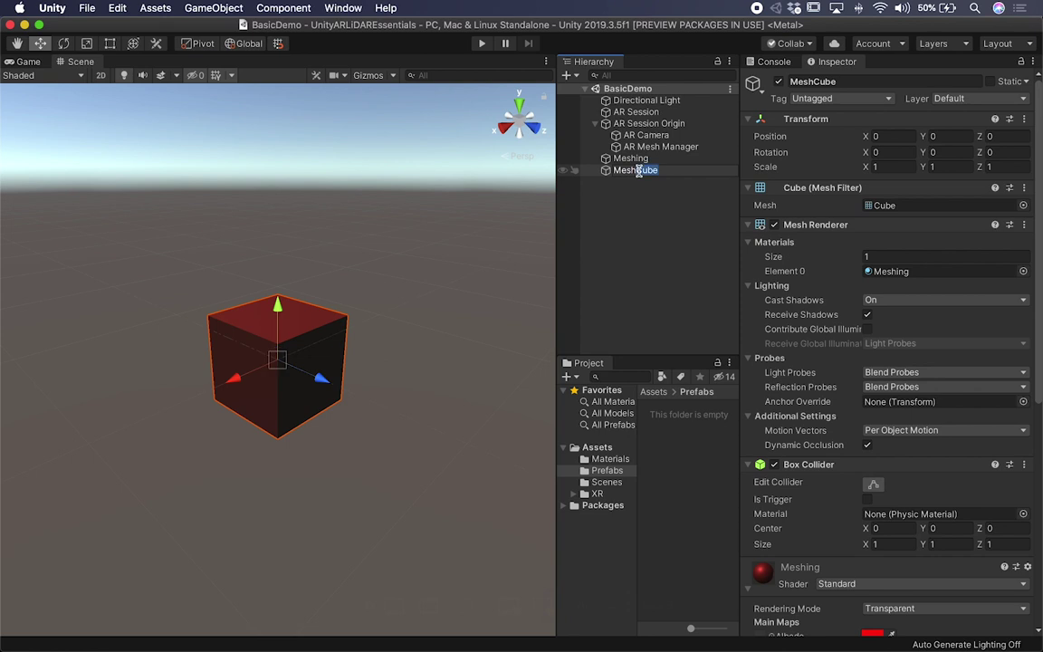
key(BackSpace)
key(Return)
drag(624, 170, 688, 426)
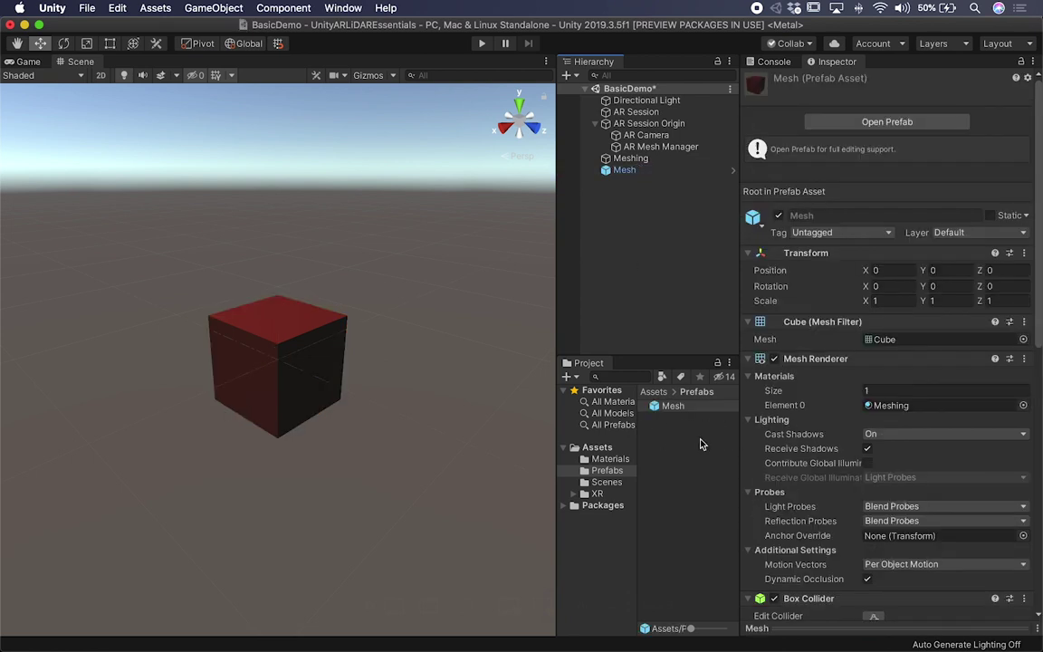
Rename the Mesh prefab instance in the scene to MeshTemplate and check its overrides.
click(633, 173)
click(634, 173)
click(633, 172)
text(Templa)
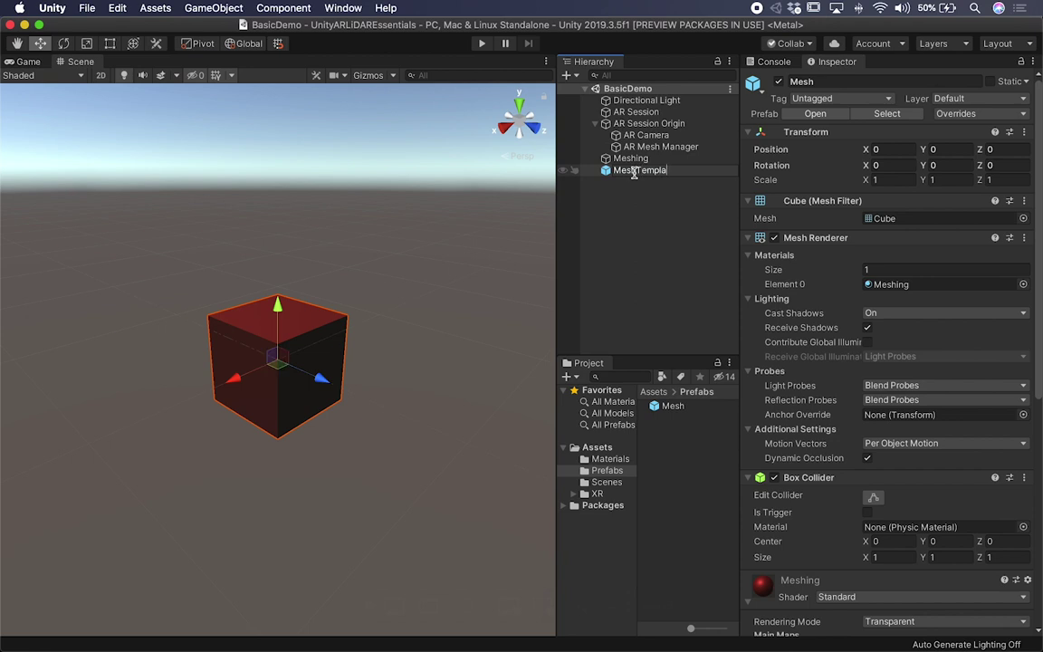
text(te)
key(Return)
click(976, 114)
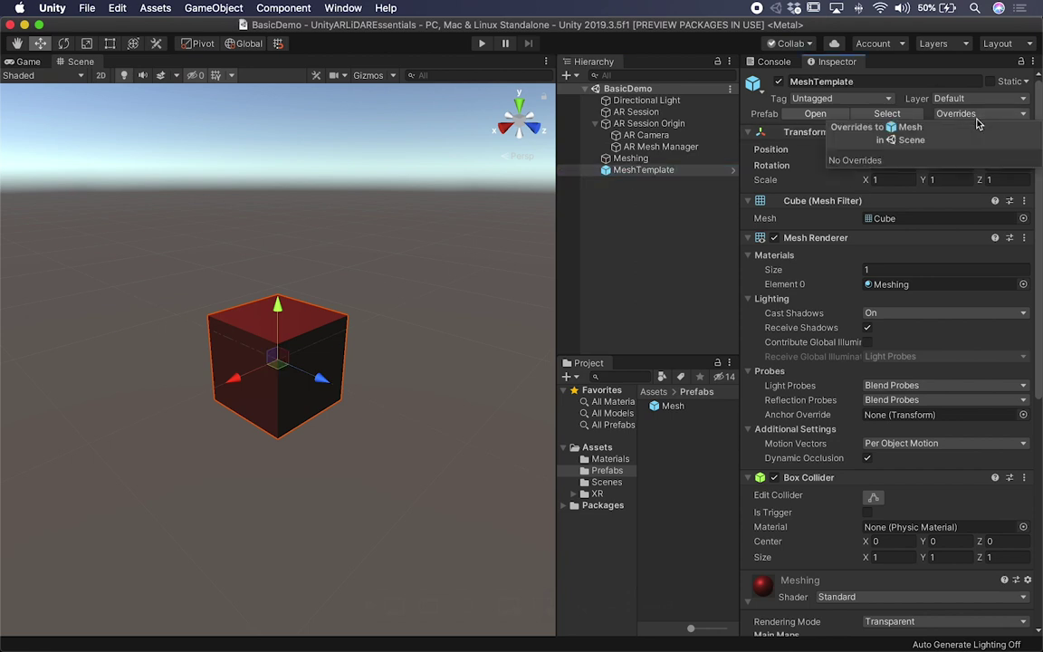
Rename the Mesh prefab asset to MeshTemplate and delete its instance from the scene.
click(656, 228)
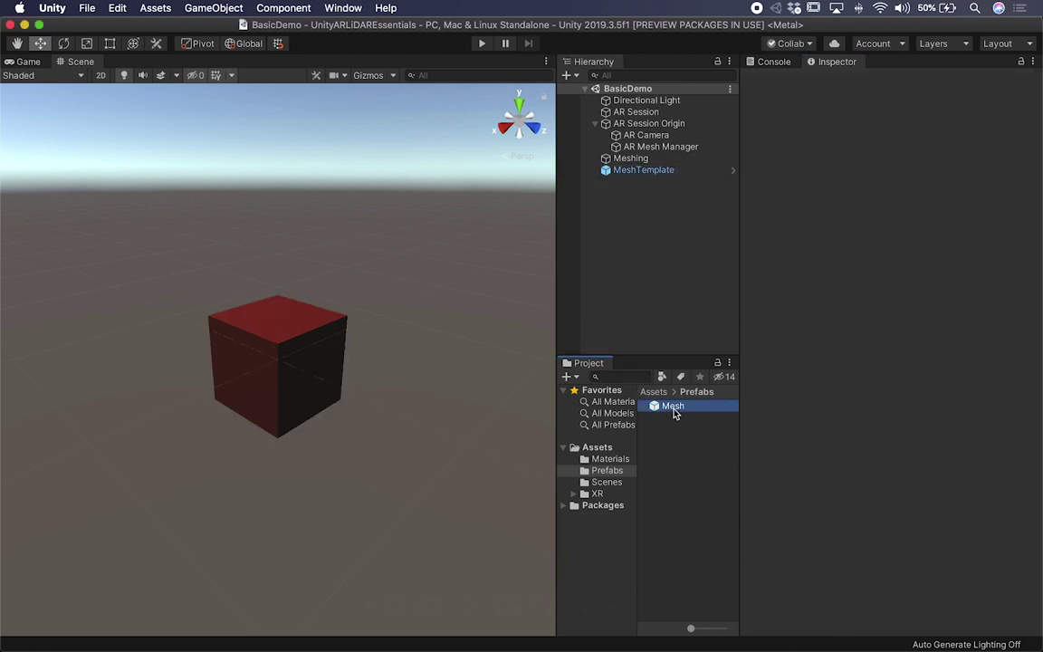
click(673, 407)
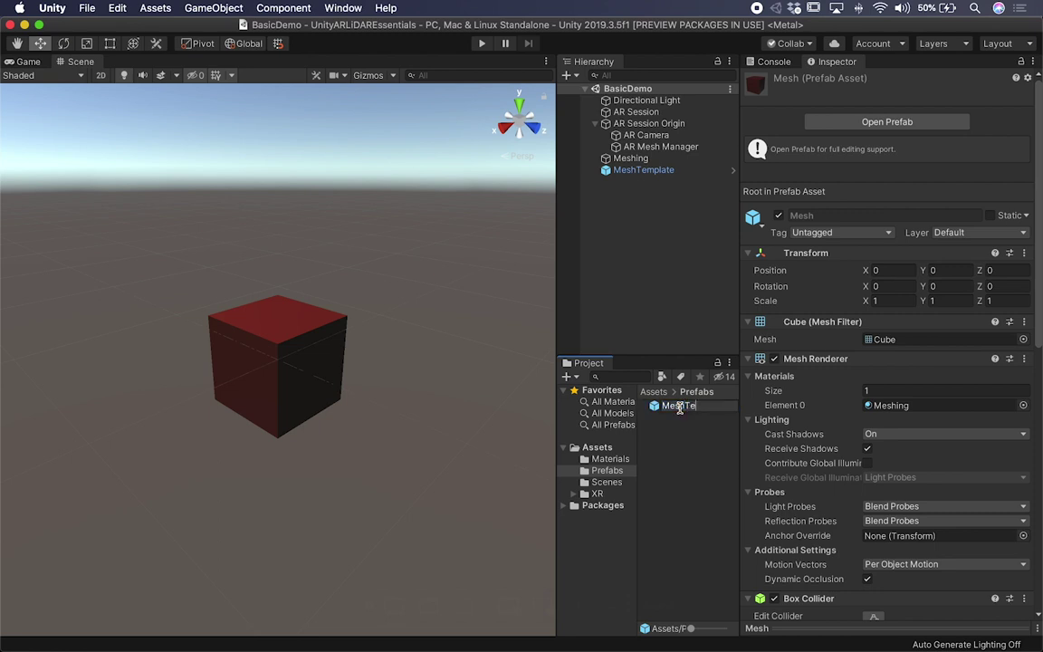
key(Return)
click(668, 172)
key(super+BackSpace)
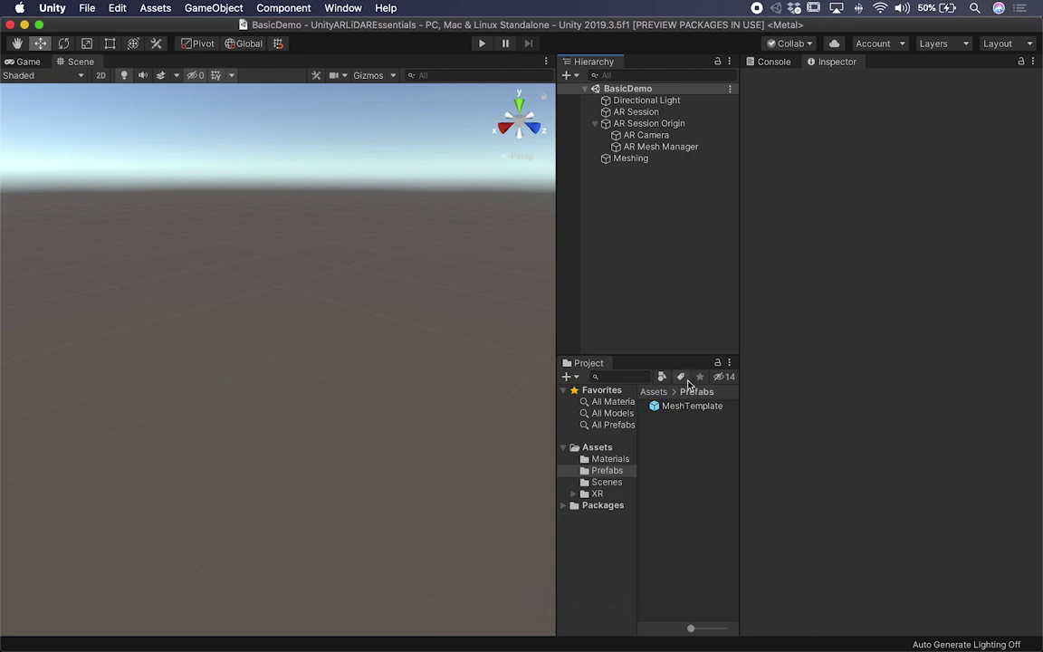
Clear the Cube mesh from the MeshTemplate prefab's Mesh Filter so that it is set to None.
click(691, 406)
click(871, 339)
key(BackSpace)
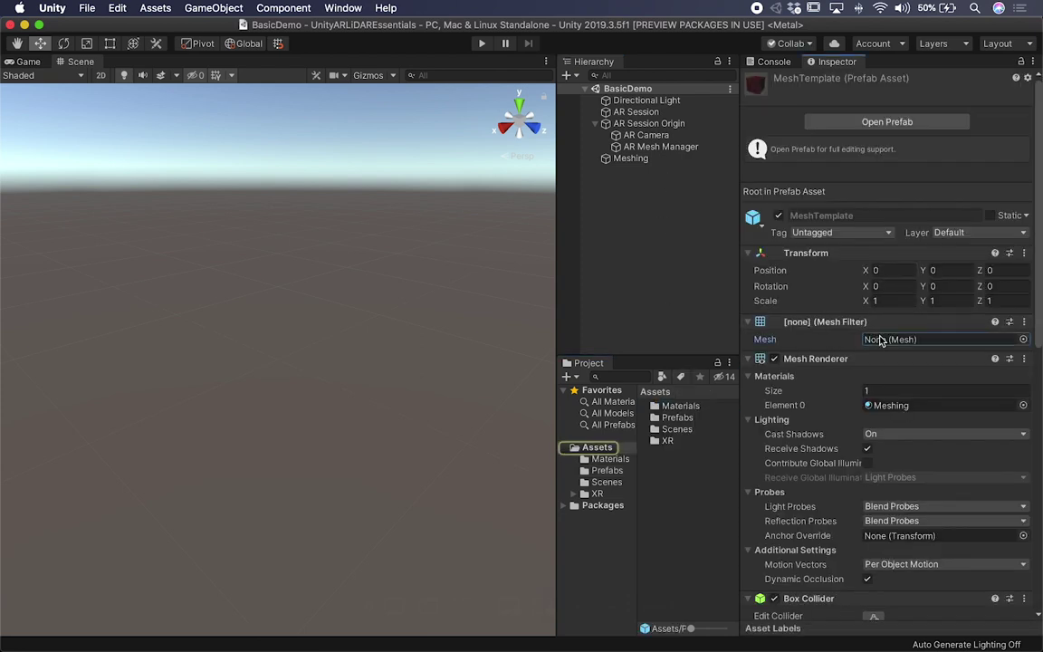
Assign the MeshTemplate prefab as the AR Mesh Manager's Mesh Prefab and save the scene.
click(665, 147)
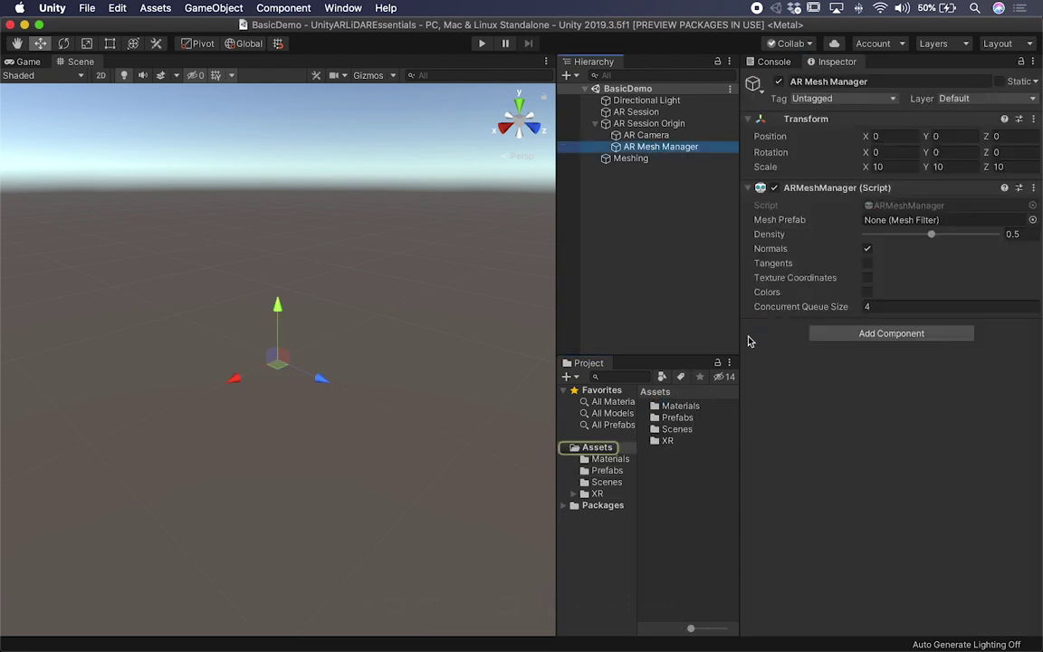
click(609, 459)
click(606, 471)
drag(686, 406, 942, 225)
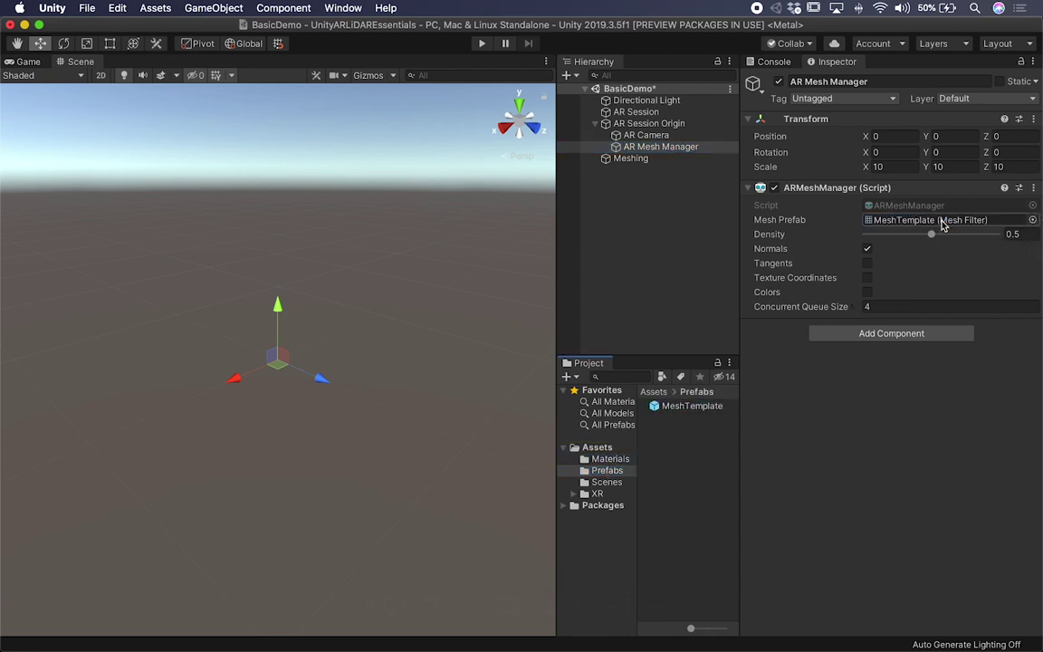
key(super+s)
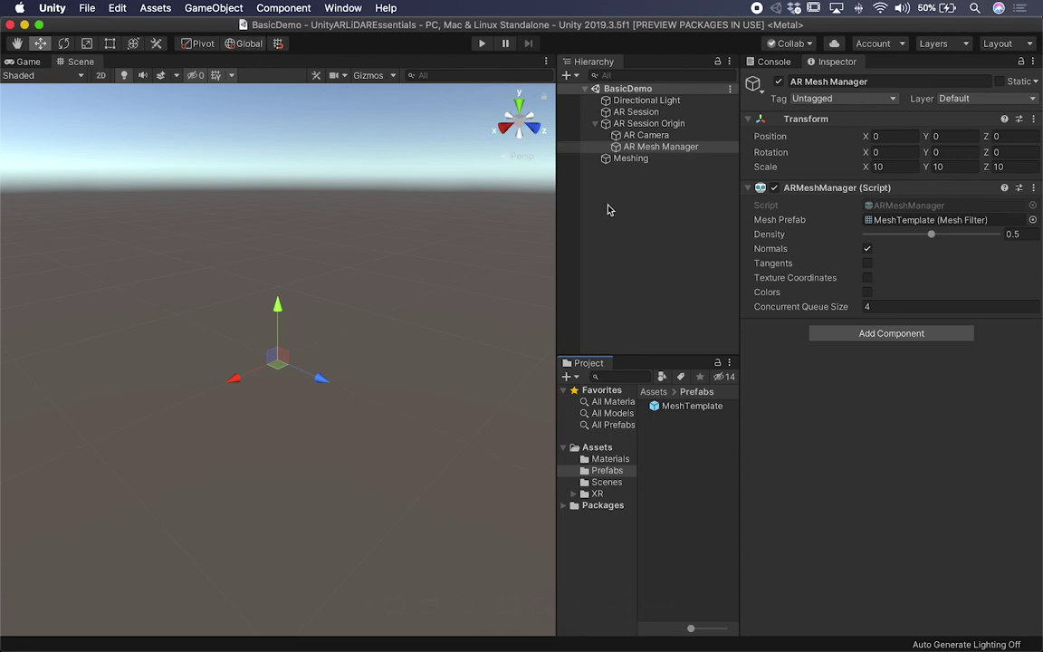
Add the open BasicDemo scene to the build and switch the build platform to iOS.
click(641, 125)
click(86, 7)
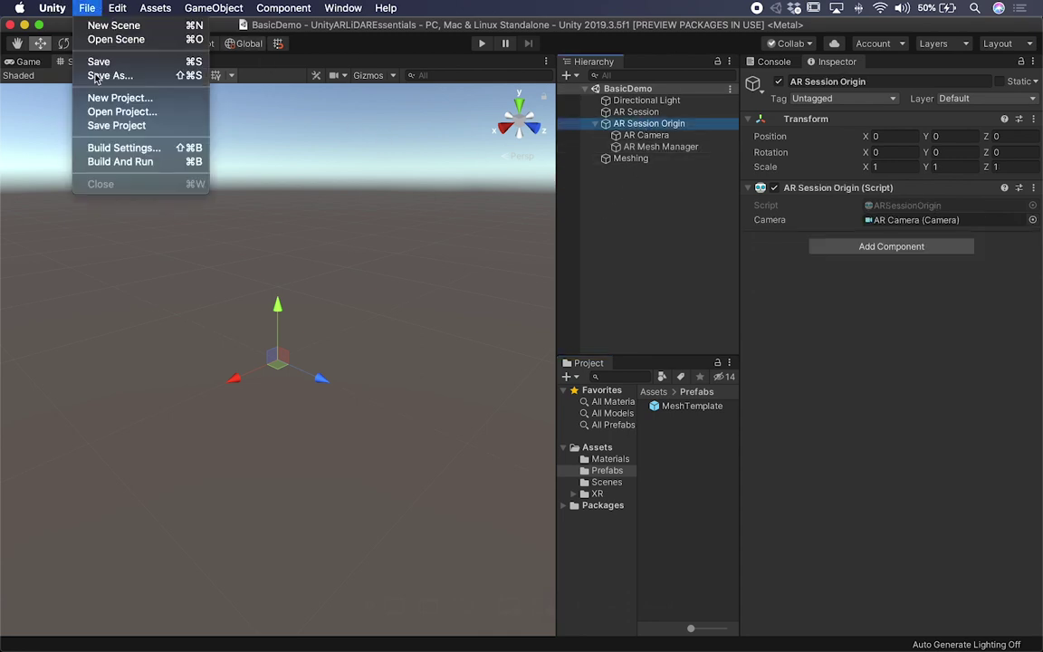
click(121, 147)
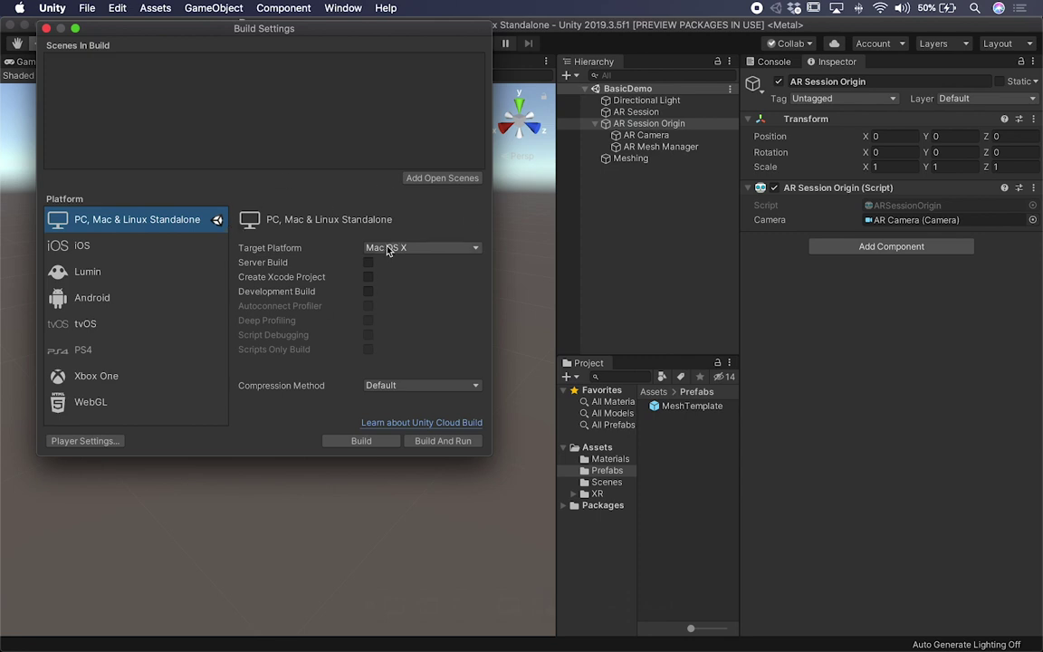
click(442, 178)
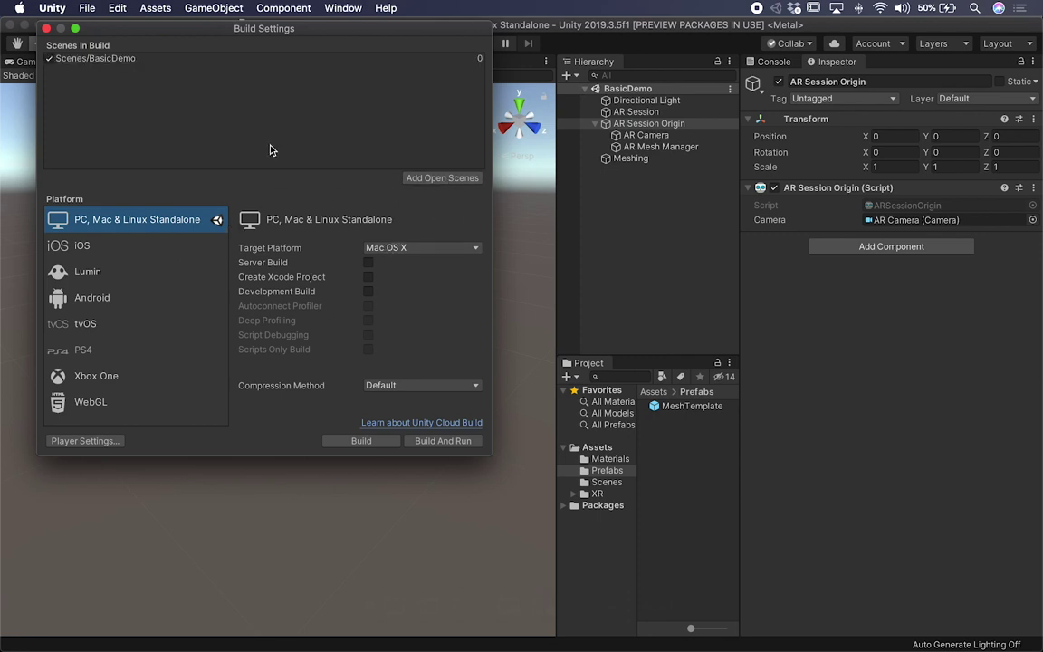
click(130, 241)
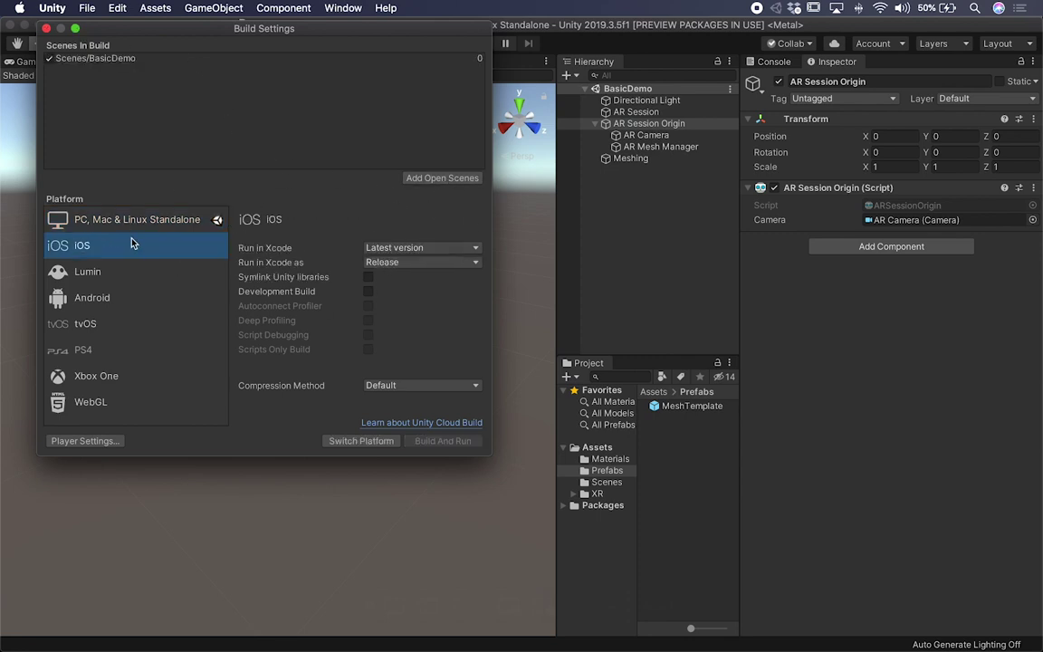
click(360, 439)
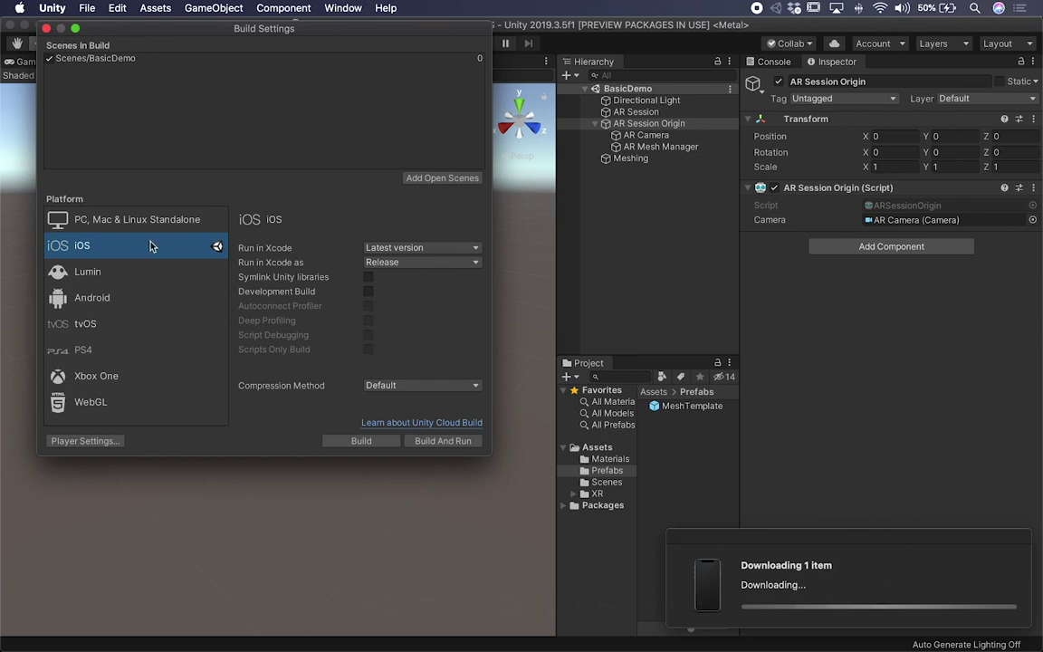
In the player settings, set the company name to Dilmer Games LLC, the product name to LiDAR Demo and the version to 1.0.0.
click(91, 441)
click(38, 25)
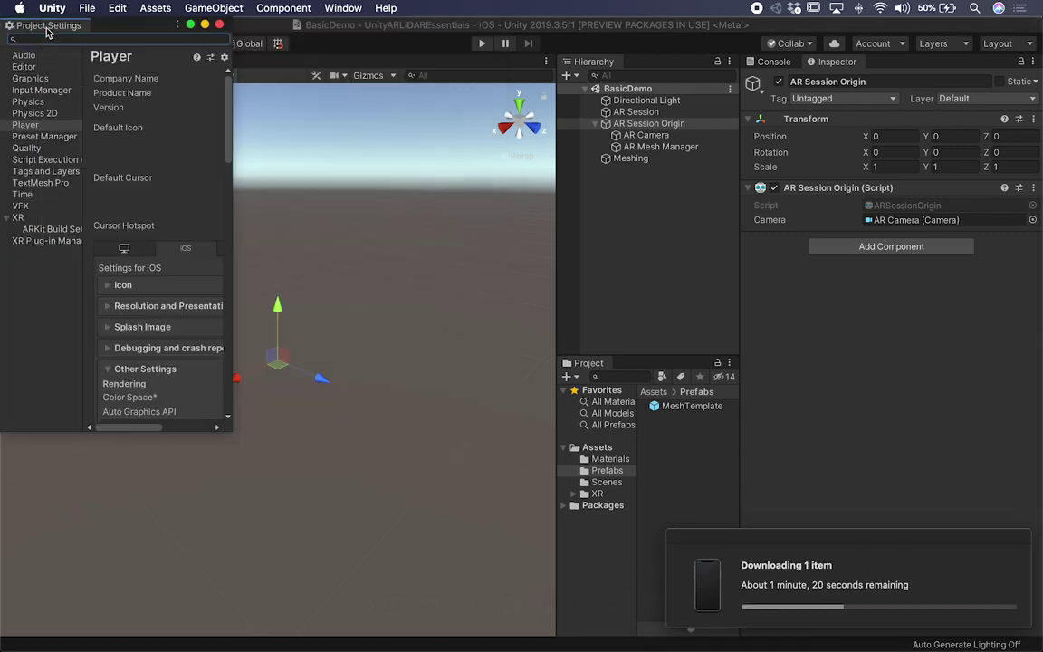
drag(228, 433, 558, 563)
drag(232, 431, 950, 567)
click(525, 78)
text(Dilmer Games LLC)
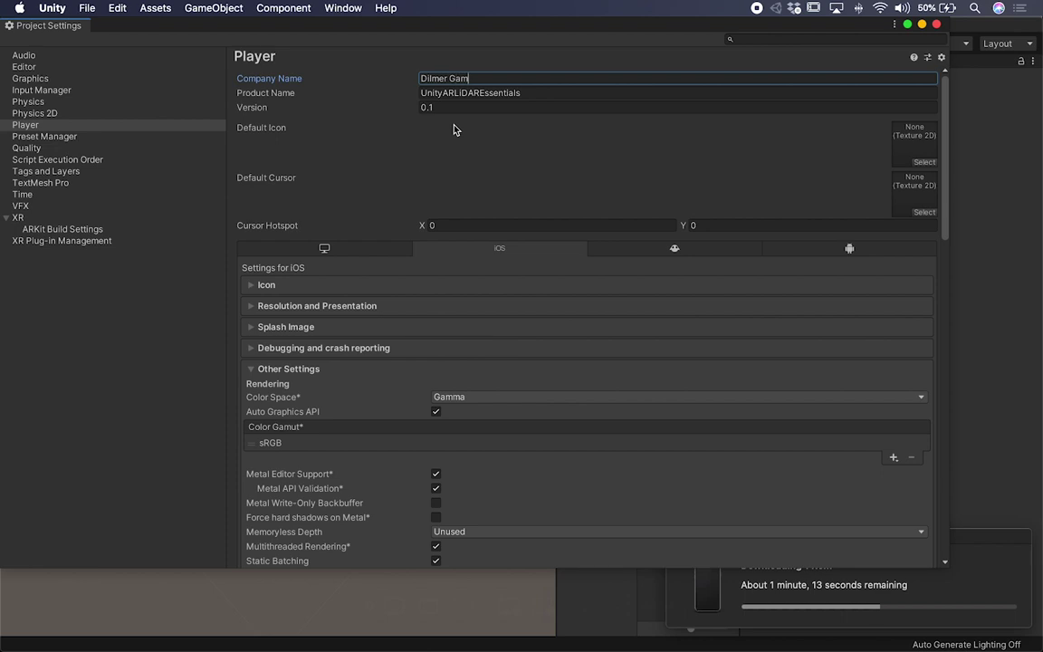
click(488, 95)
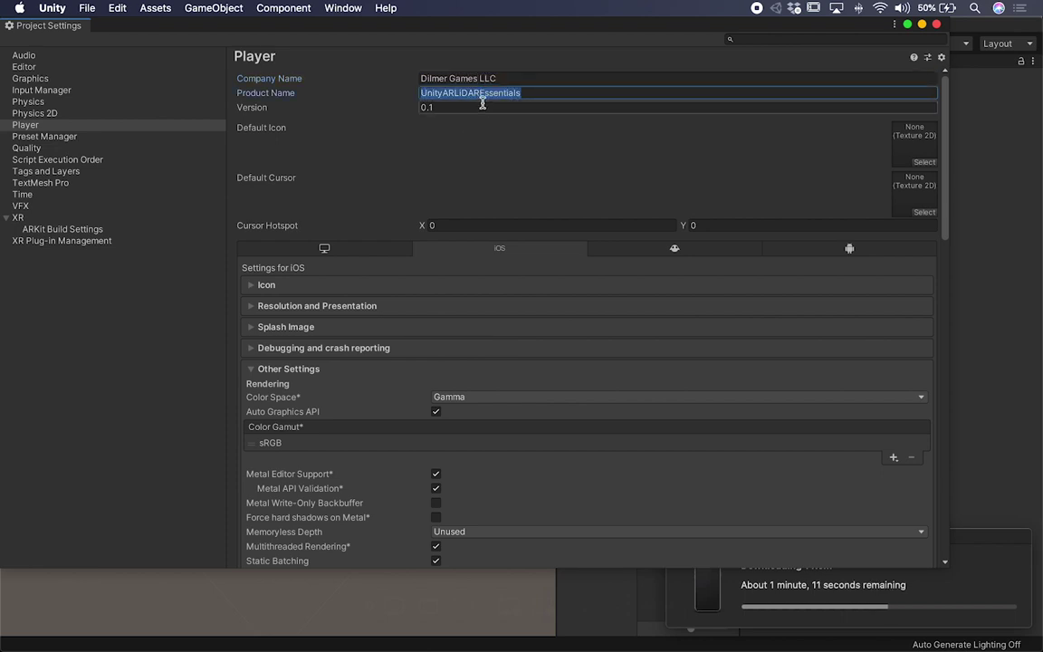
text(LiDAR Demo)
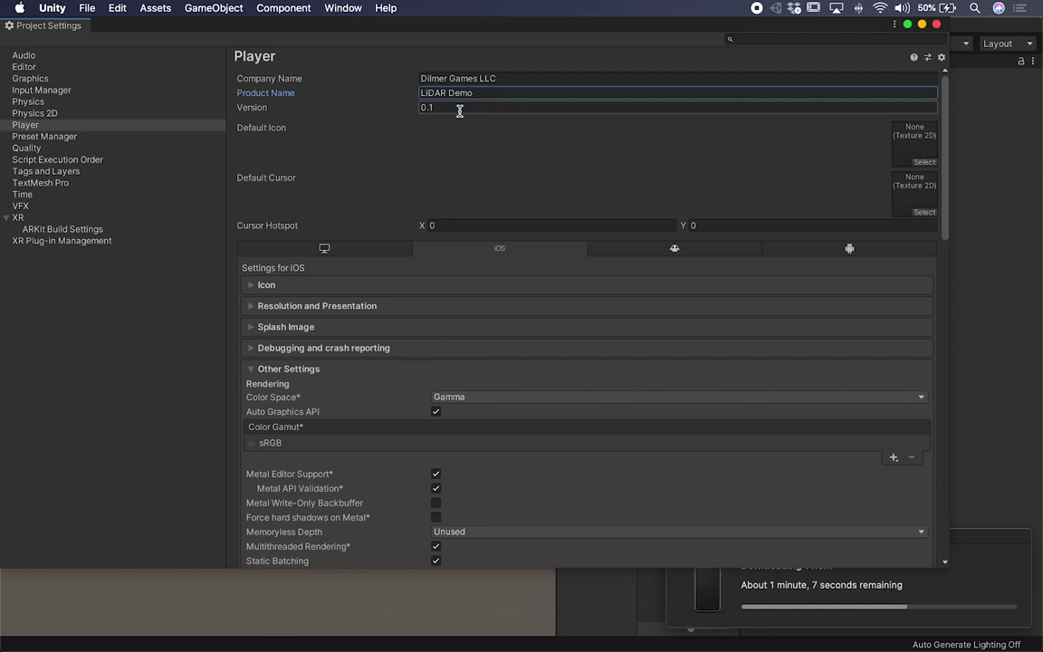
click(458, 108)
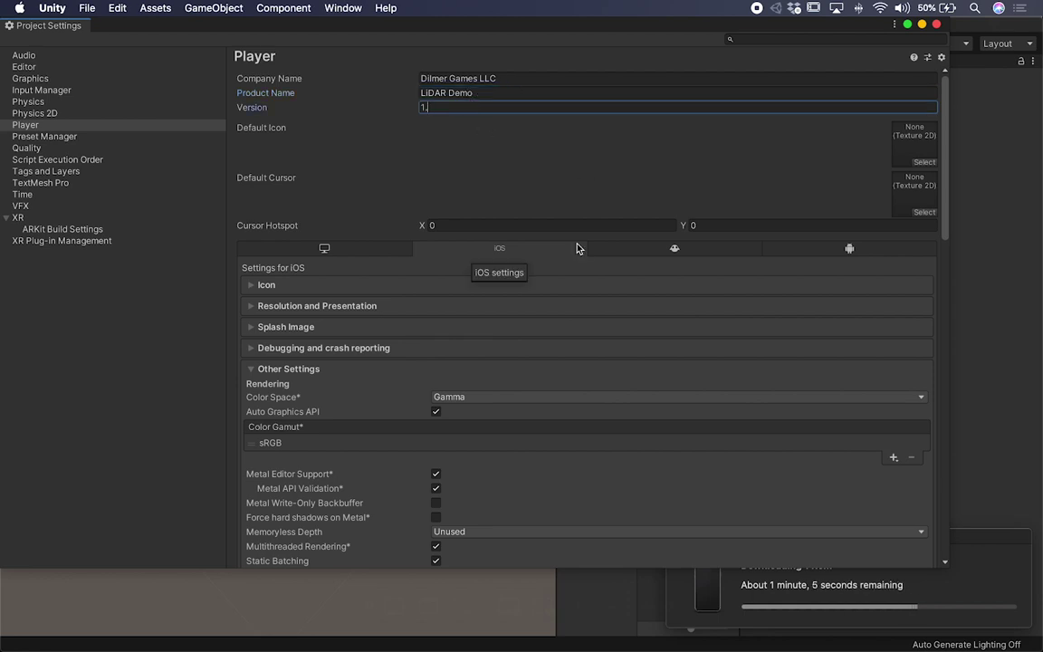
key(Return)
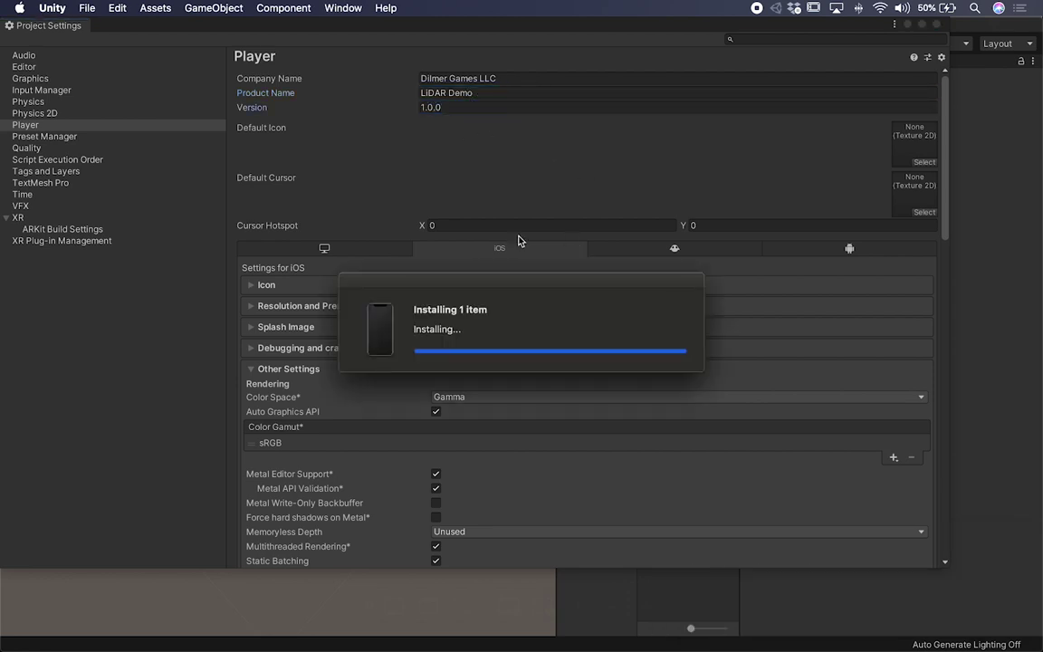
Move the install progress window out of the way and review the iOS player settings from Rendering through Configuration.
drag(436, 286, 736, 520)
click(486, 199)
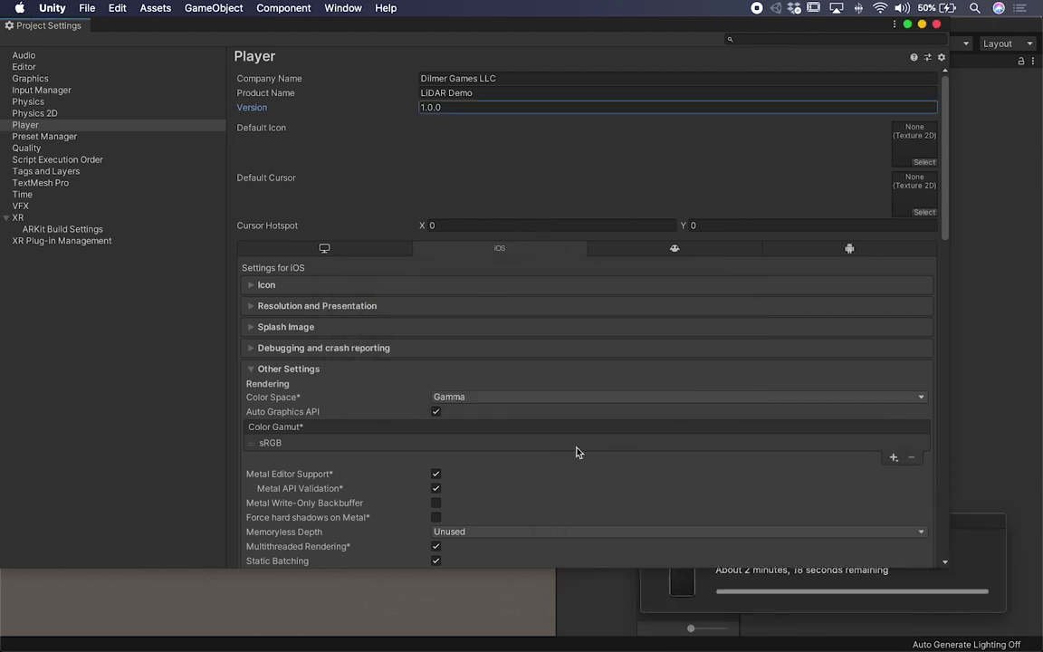
scroll(575, 449, down, 2)
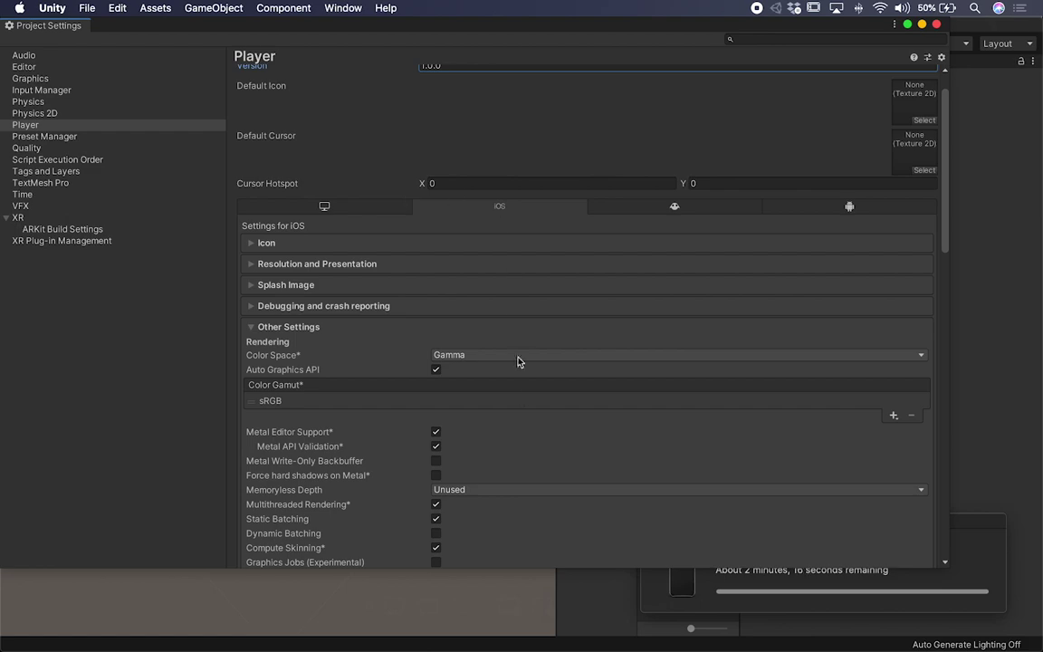
scroll(514, 314, down, 15)
scroll(516, 389, down, 10)
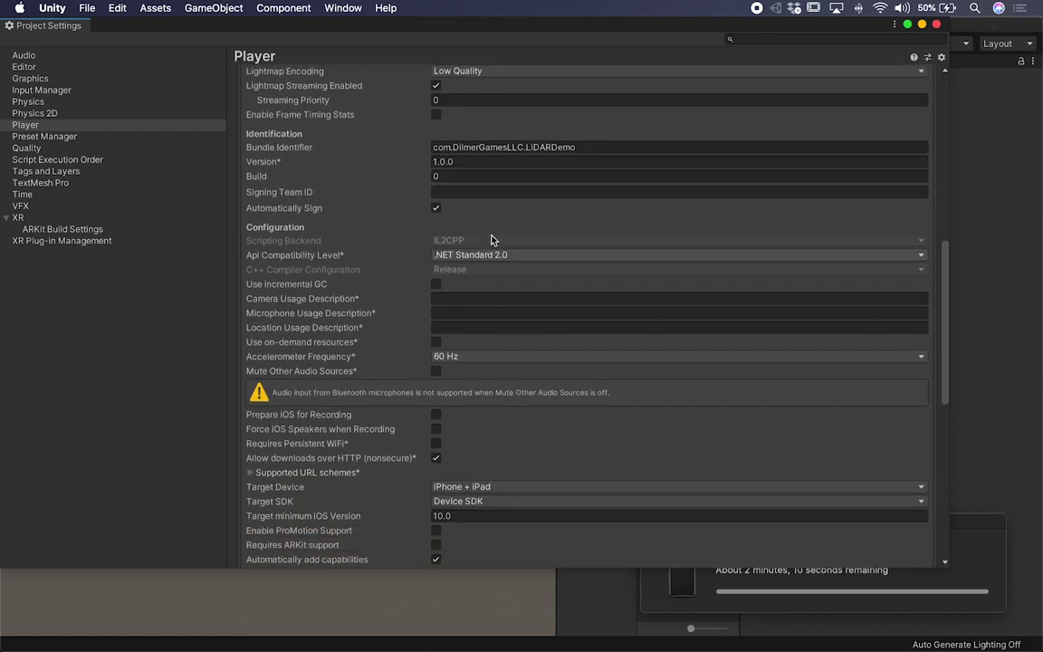
scroll(484, 251, up, 3)
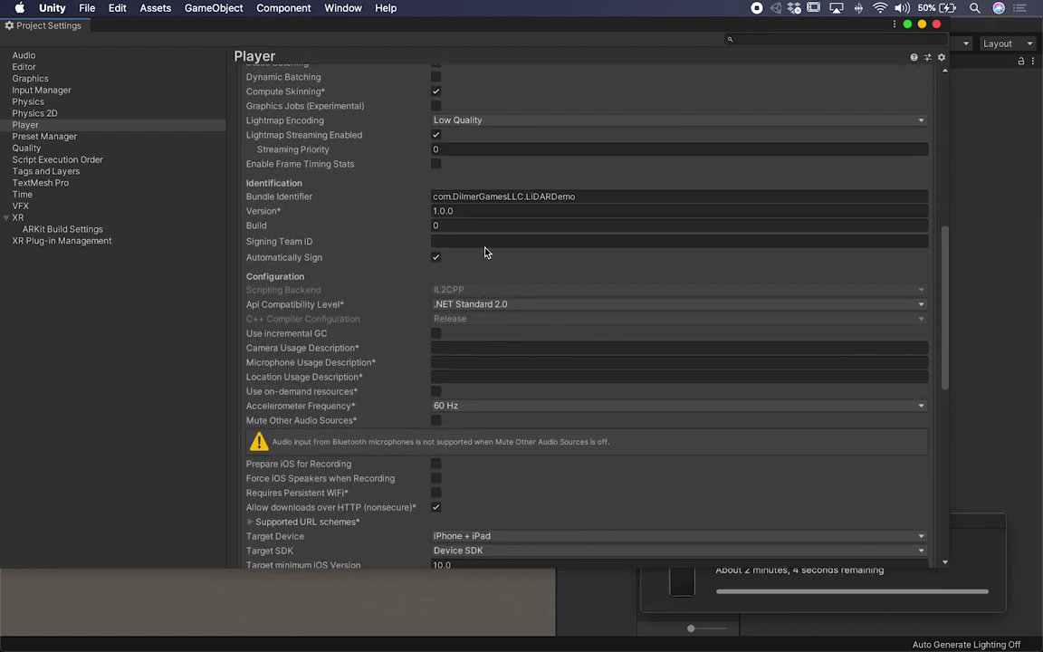
scroll(484, 251, up, 14)
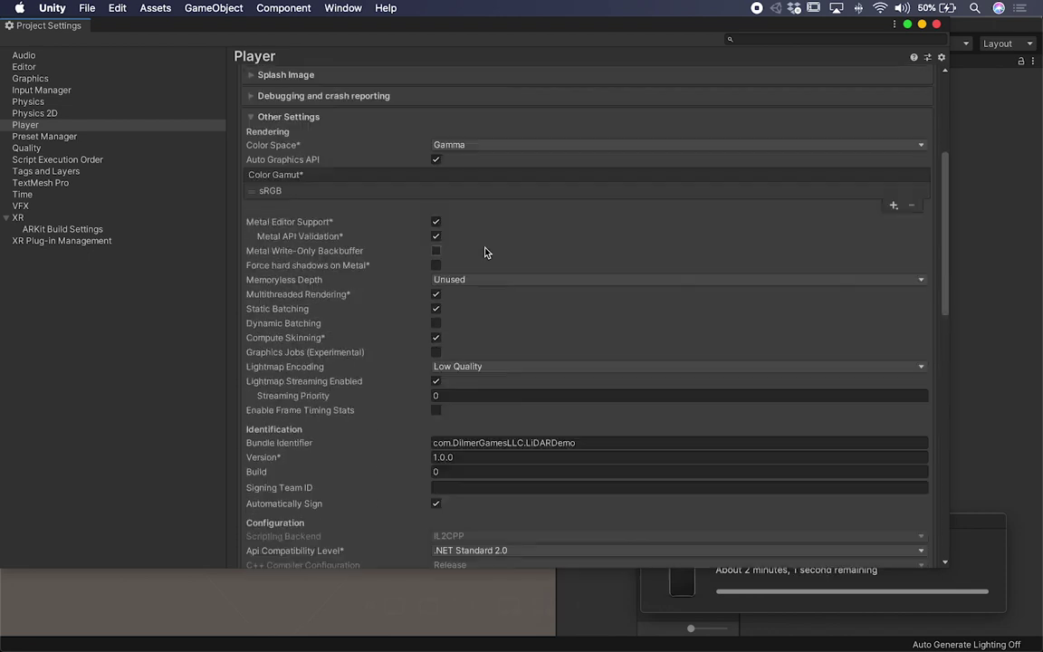
scroll(485, 251, up, 2)
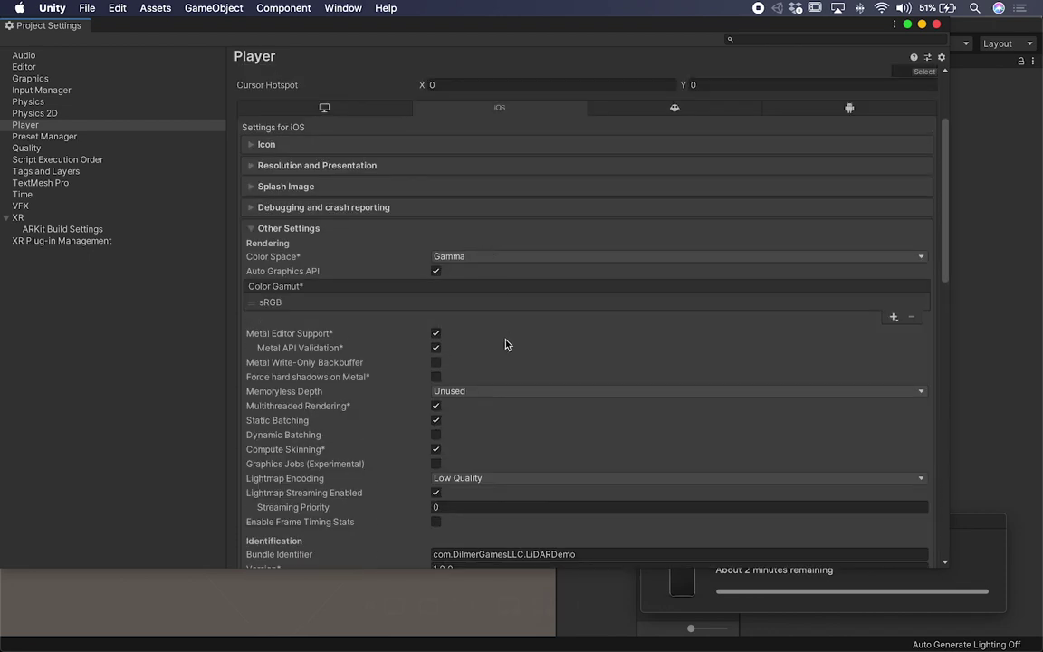
Set the target minimum iOS version to 11.0 in the iOS player settings, keeping Device SDK as the target SDK.
scroll(507, 344, down, 12)
scroll(505, 339, down, 14)
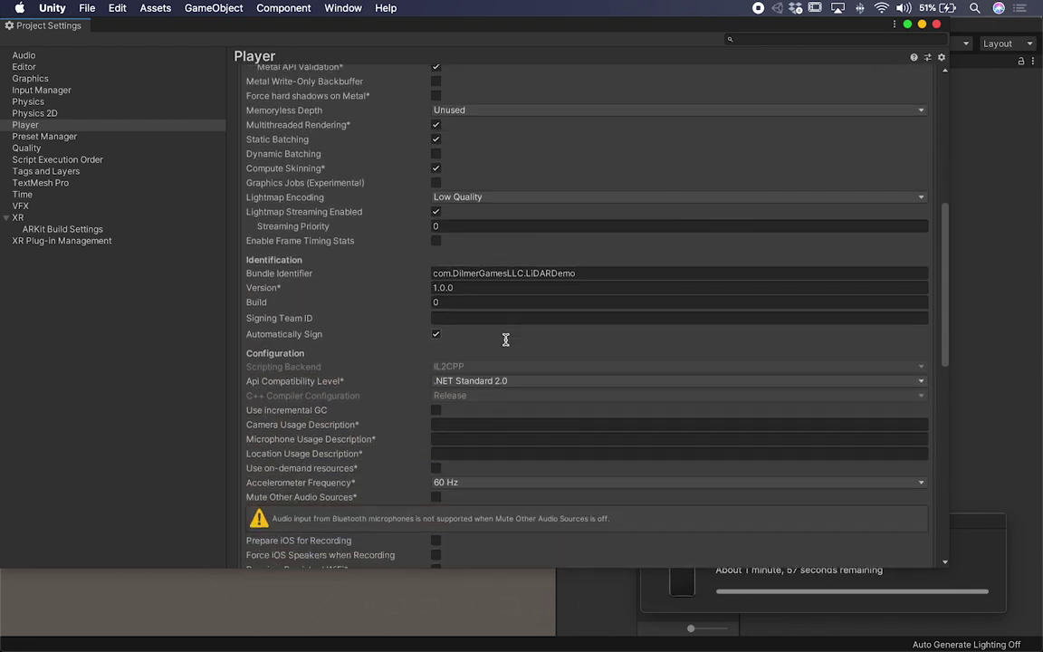
scroll(506, 344, down, 5)
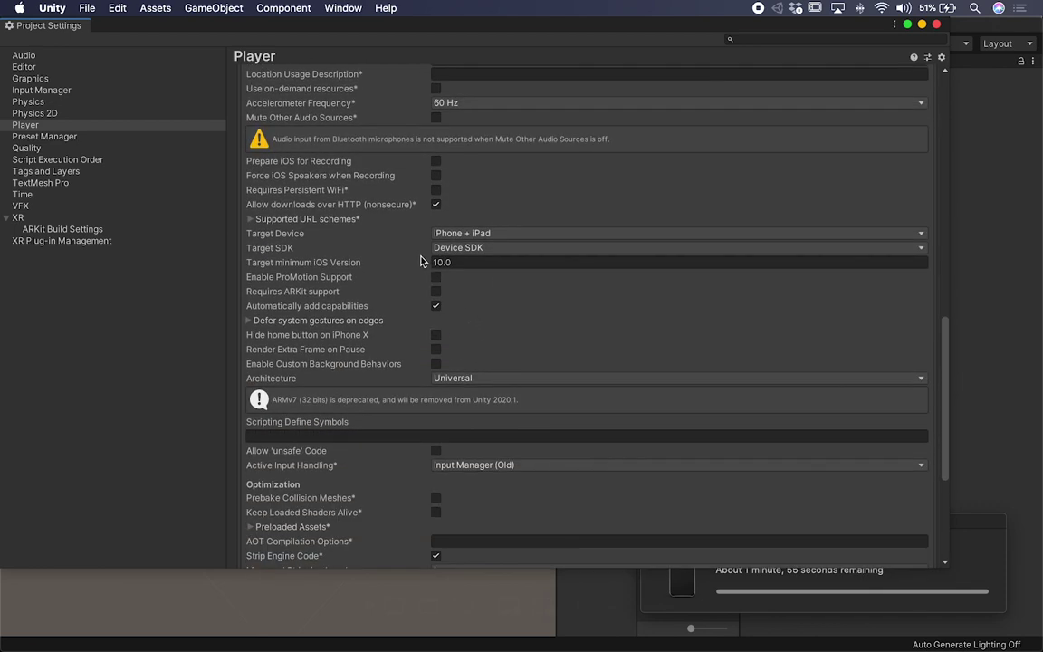
click(452, 261)
click(457, 262)
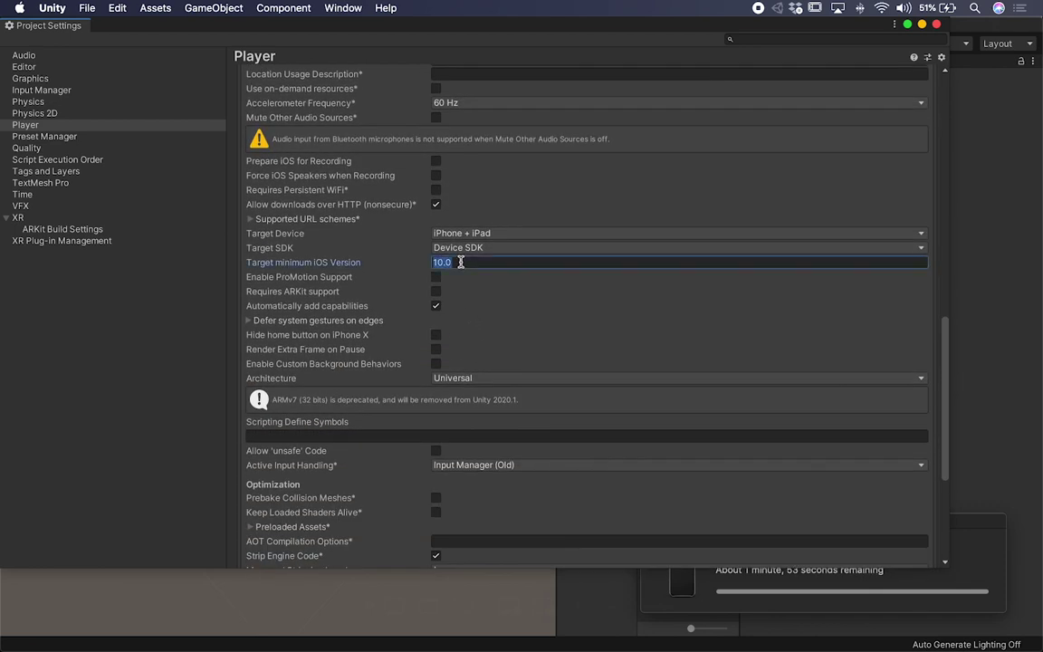
text(11.0)
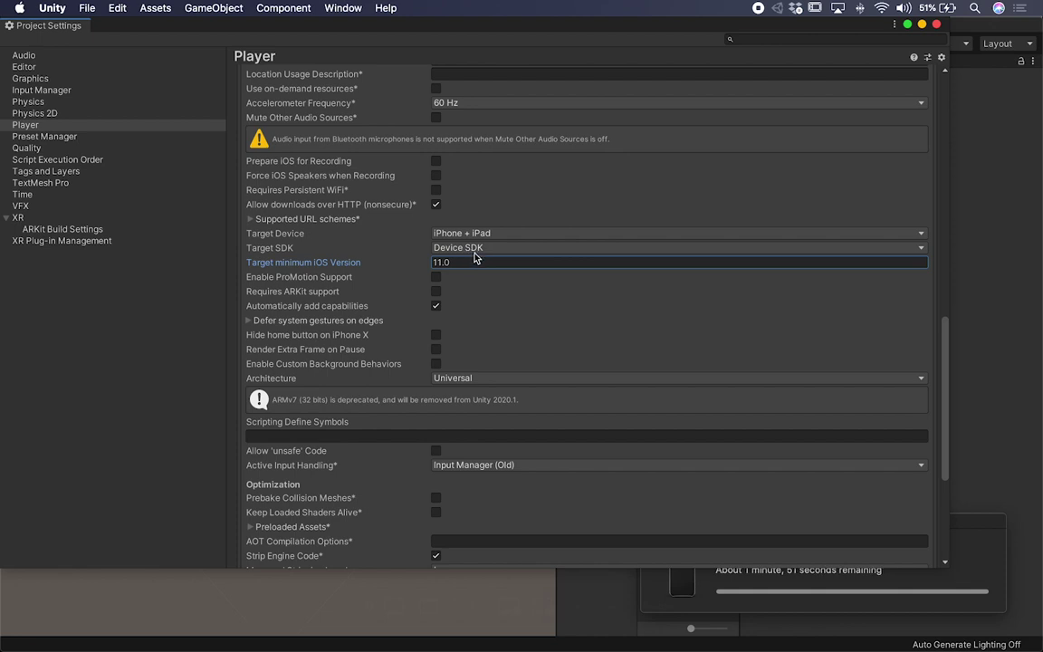
click(479, 248)
click(486, 237)
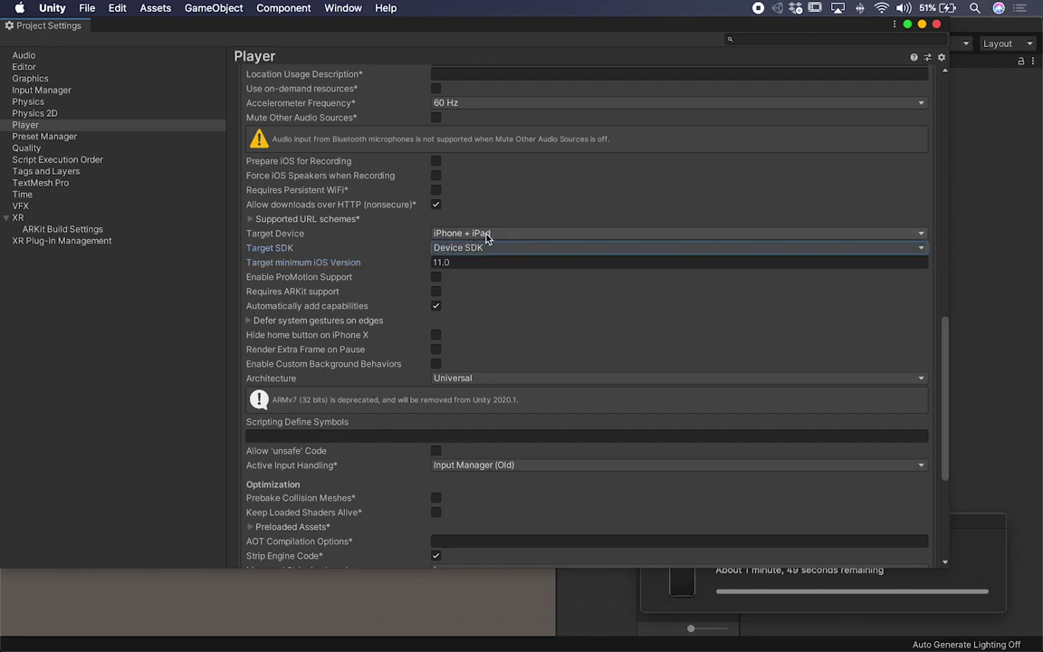
Turn on Requires ARKit support for iOS and check the Camera Usage Description text.
click(437, 292)
click(438, 292)
scroll(480, 302, up, 3)
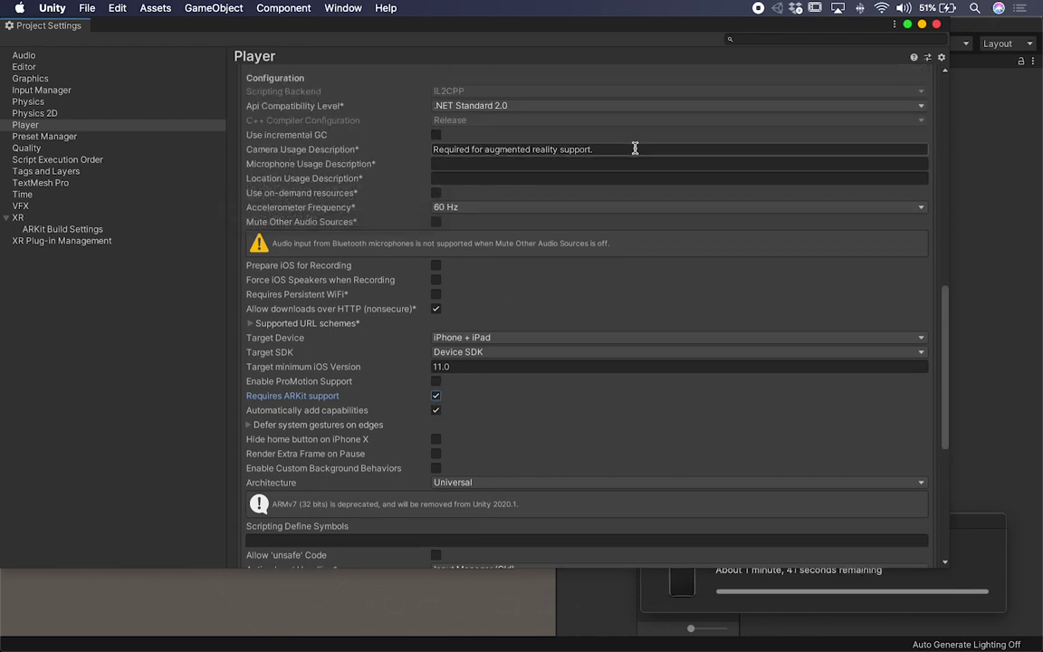
drag(632, 147, 412, 151)
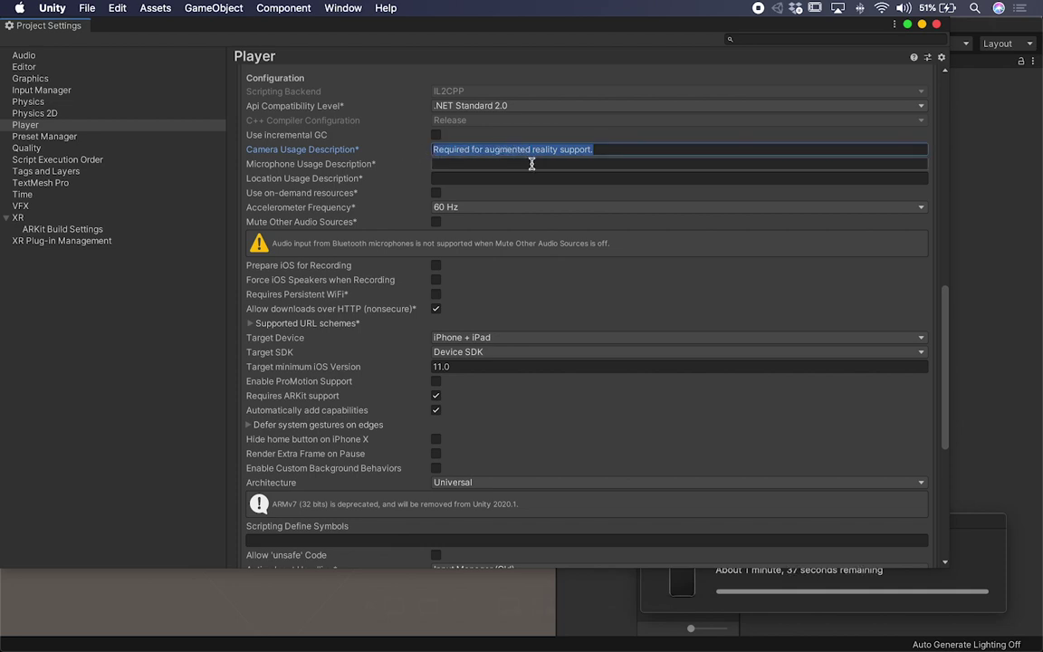
Set the iOS build architecture to ARM64 and look over the remaining player settings.
scroll(541, 324, down, 3)
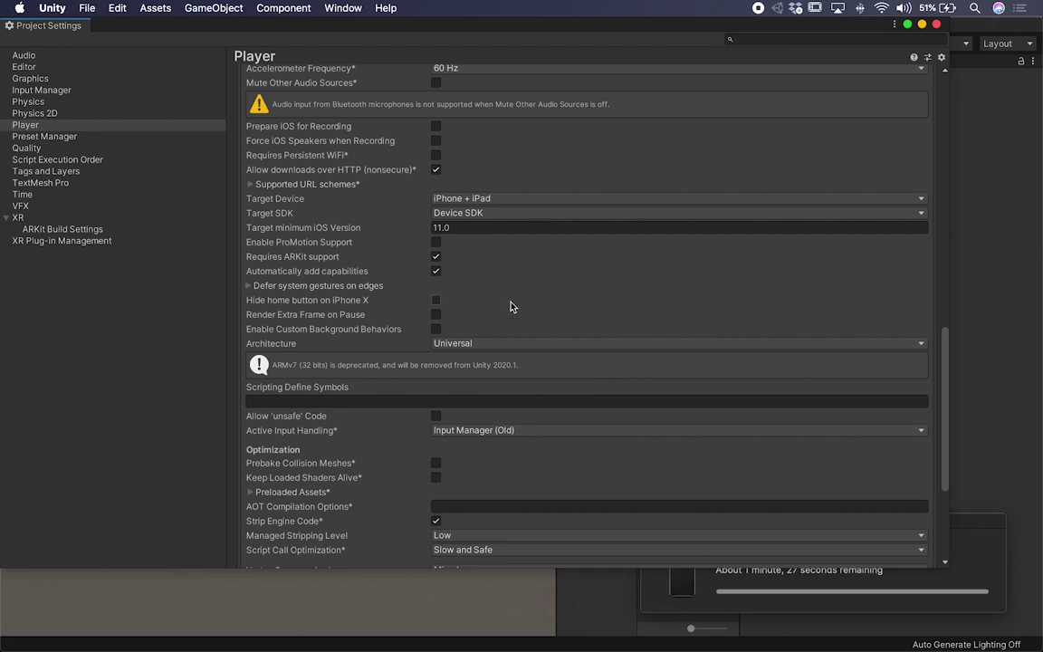
click(455, 344)
click(459, 332)
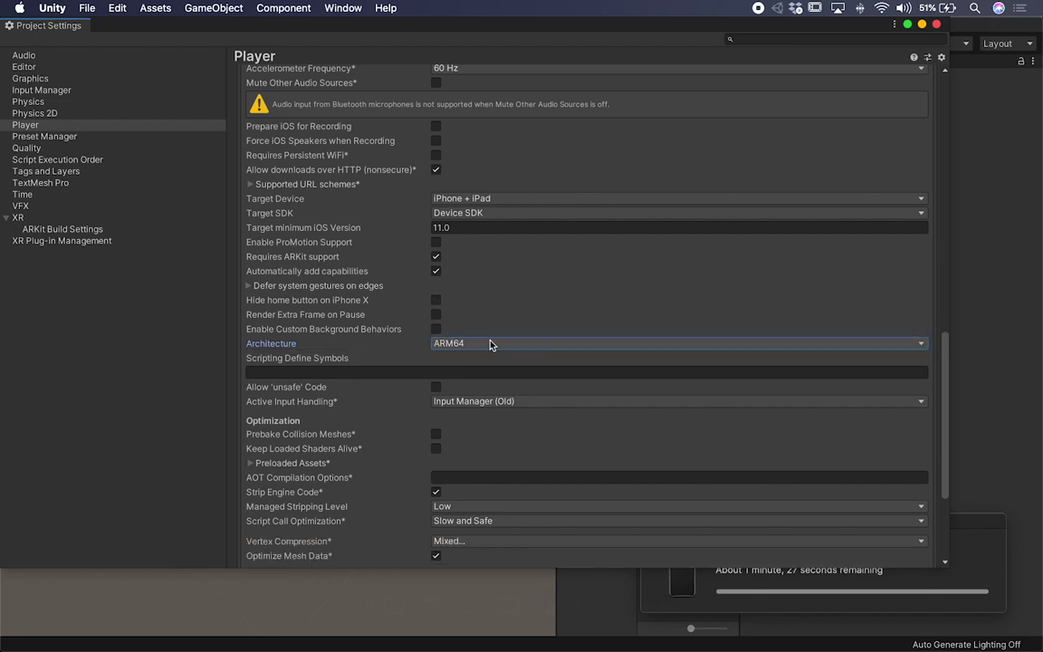
scroll(538, 381, down, 4)
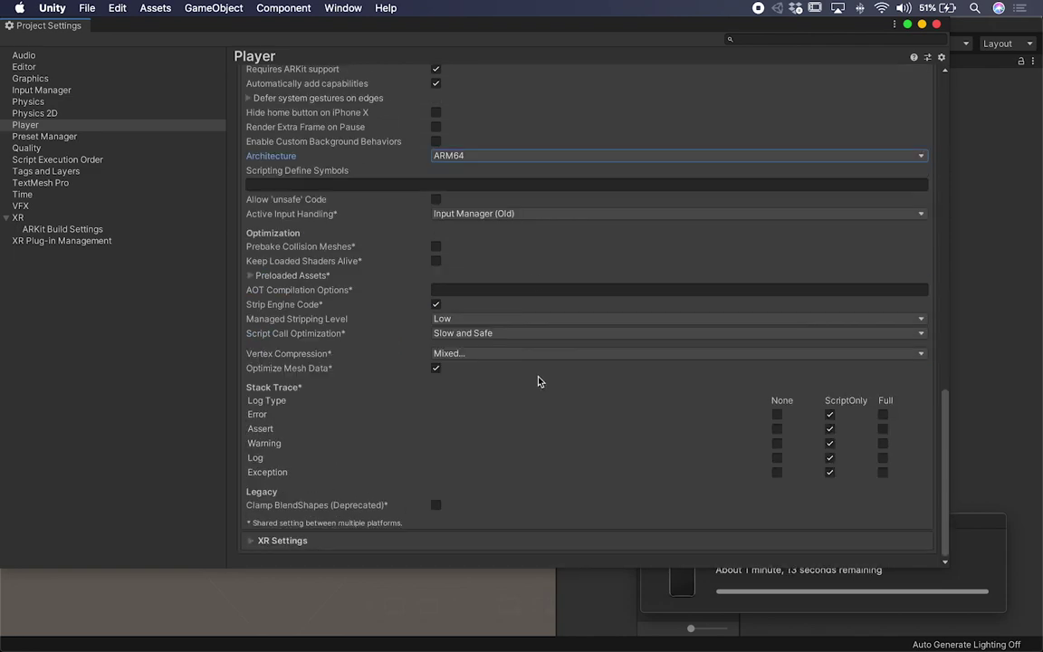
Enable ARKit as the iOS plug-in provider in XR Plug-in Management.
scroll(538, 379, up, 15)
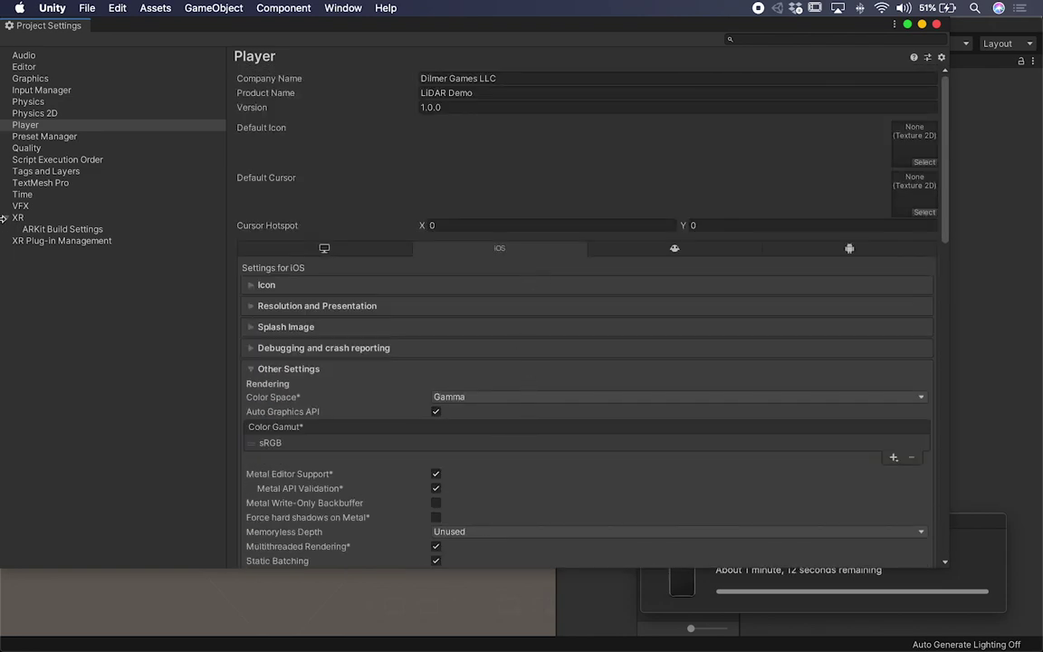
click(28, 242)
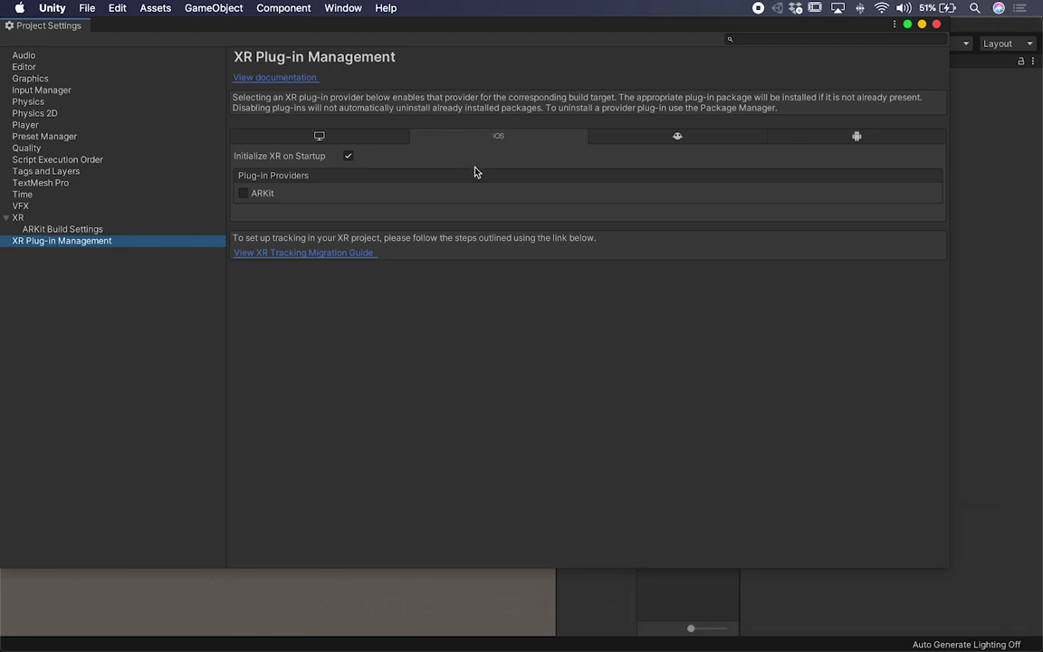
click(242, 193)
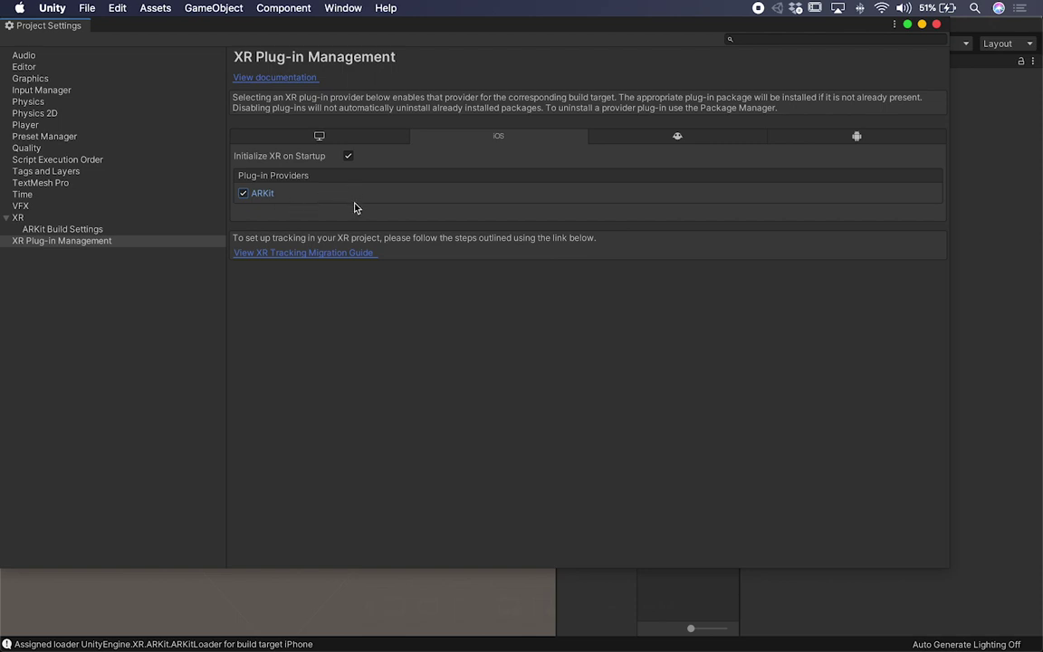
Create the ARKit build settings asset and save it as ARKitSettings in a new XRSettings folder inside Assets.
click(79, 230)
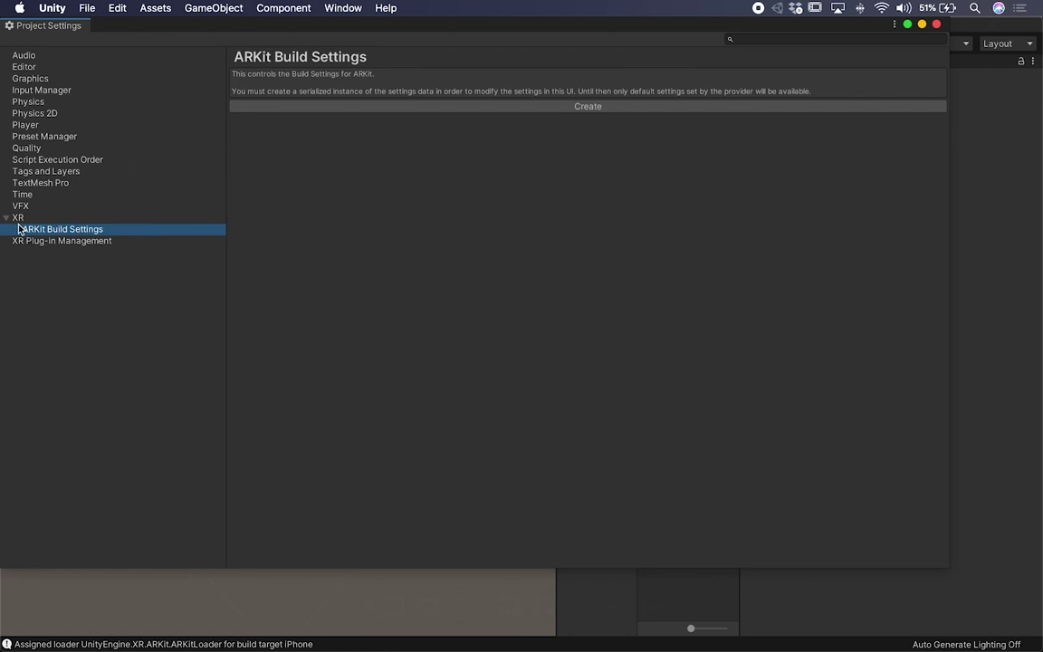
click(380, 106)
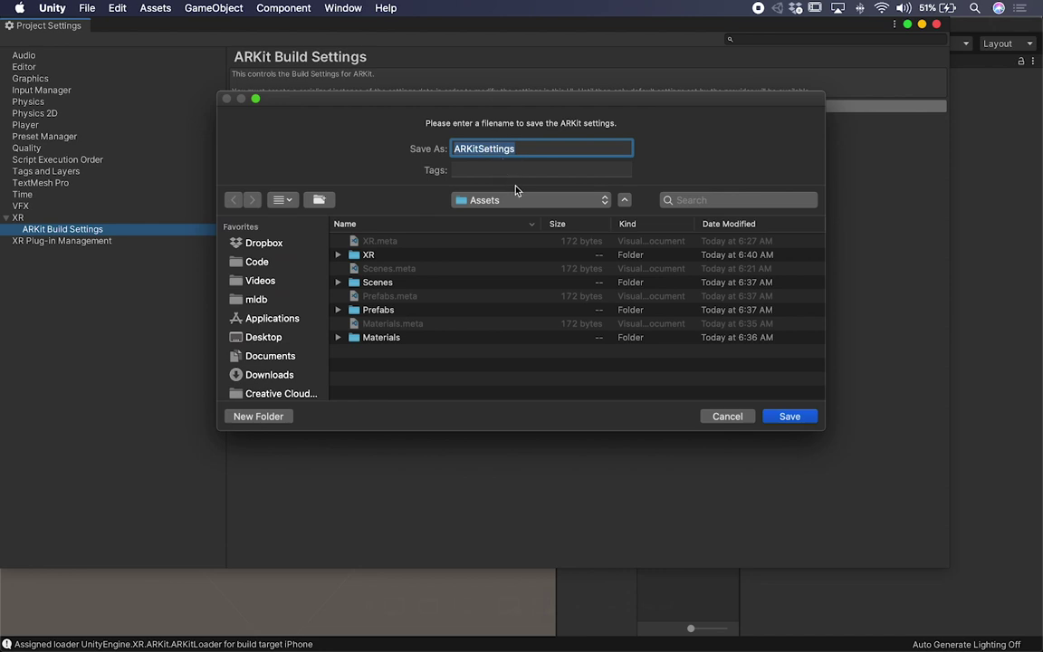
click(262, 417)
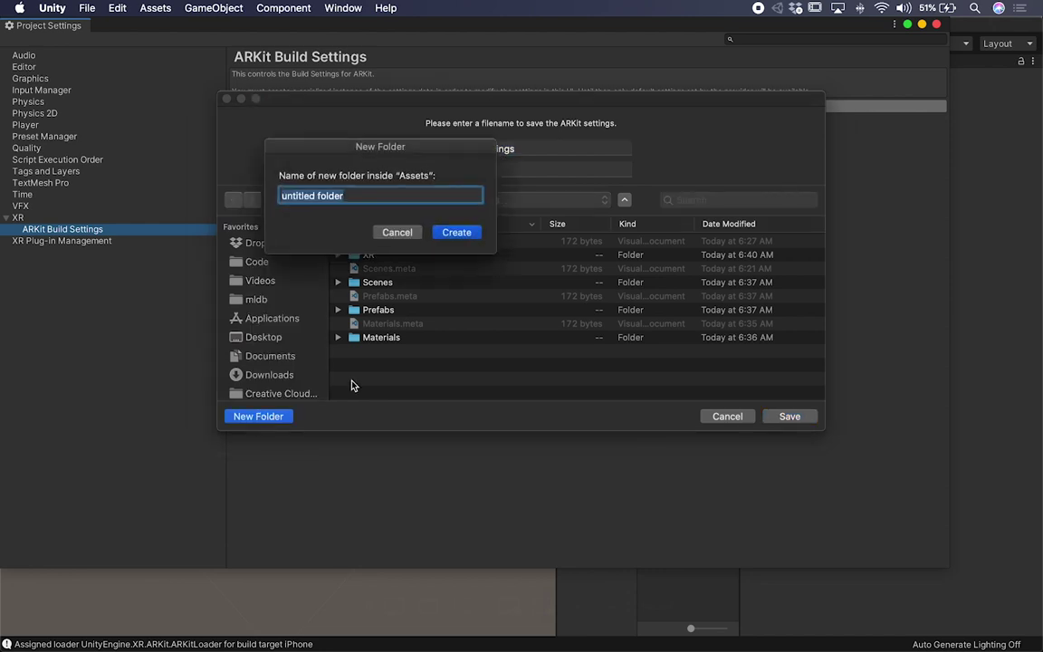
text(XRSettings)
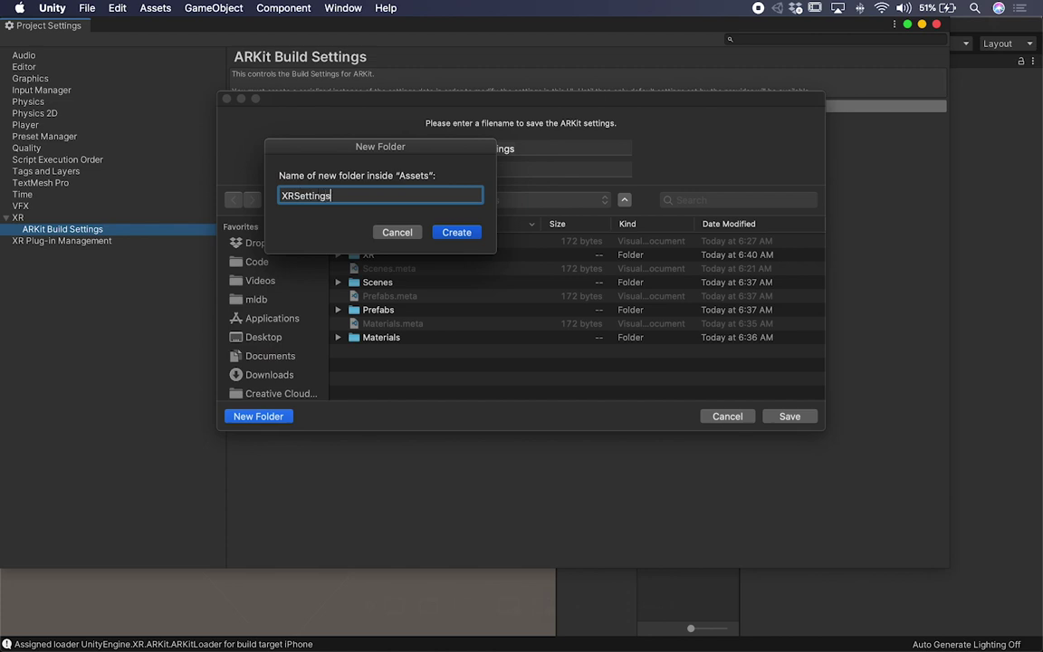
key(Return)
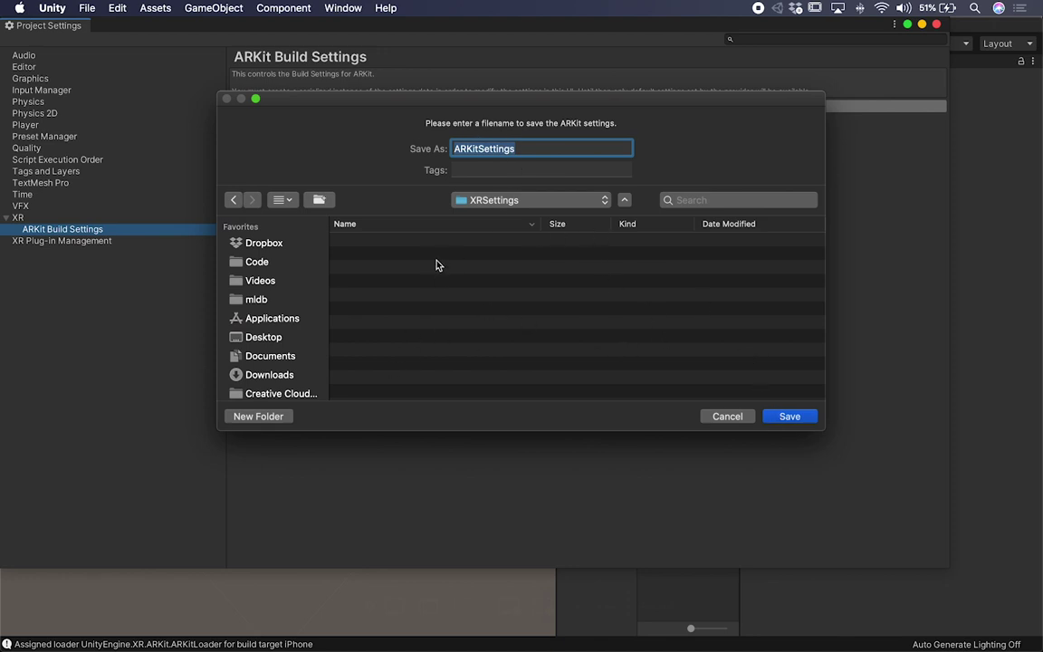
click(789, 416)
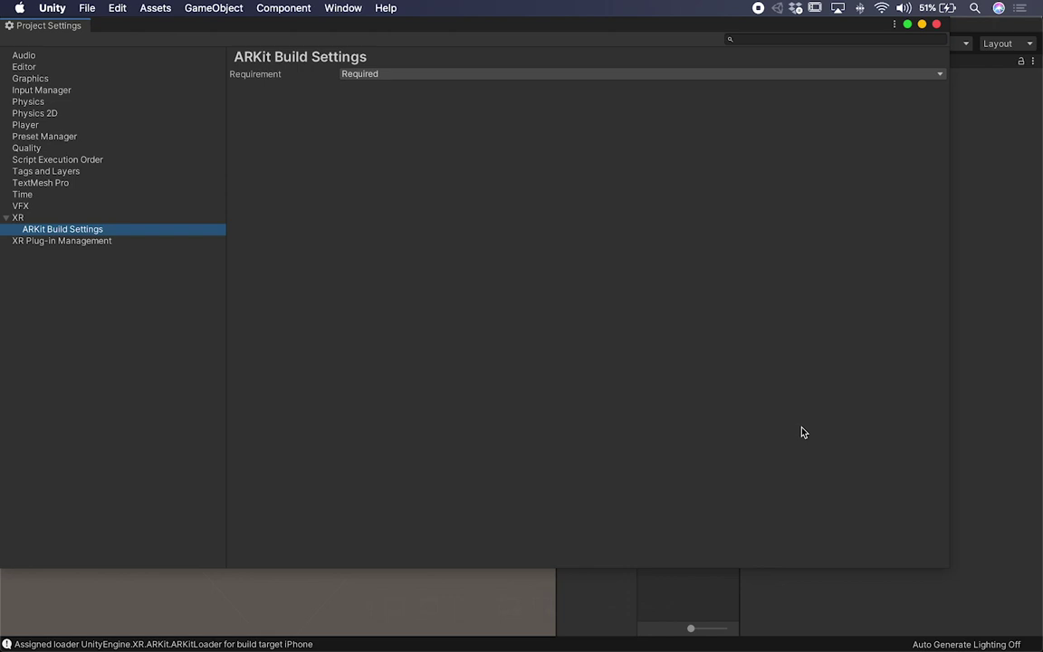
Close the project settings and build the iOS project to the Desktop as LiDARDemo.
click(935, 24)
click(87, 7)
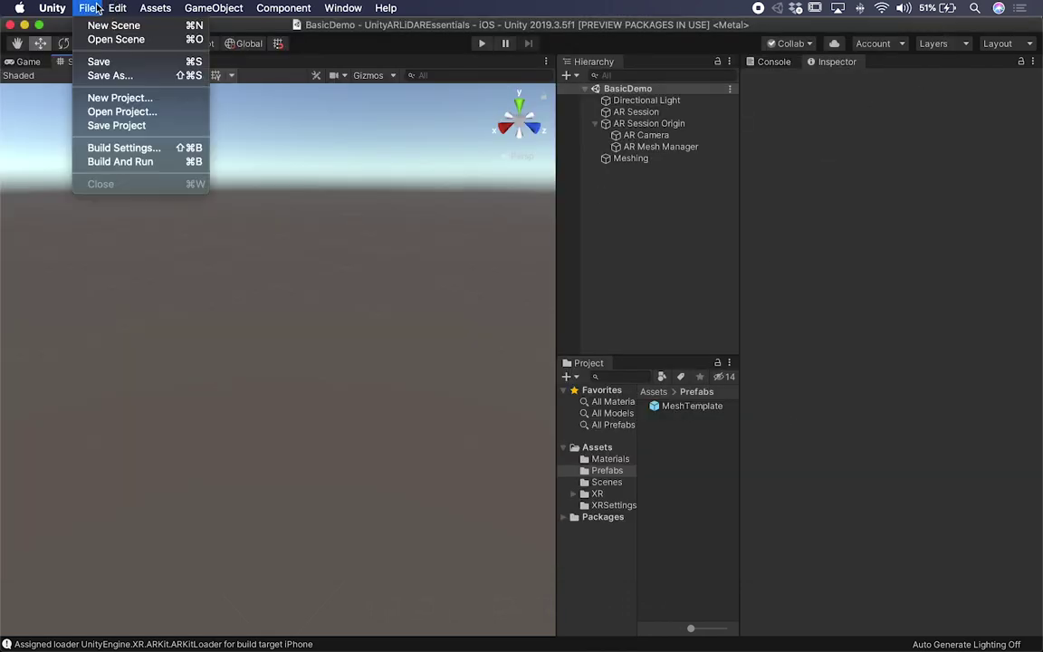
click(104, 150)
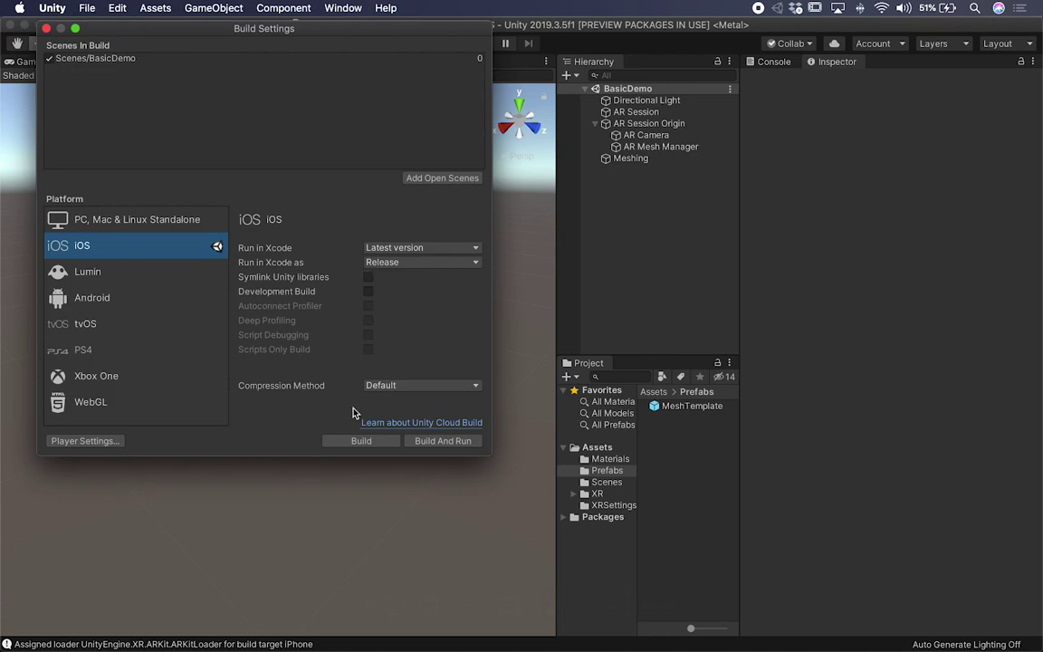
click(355, 441)
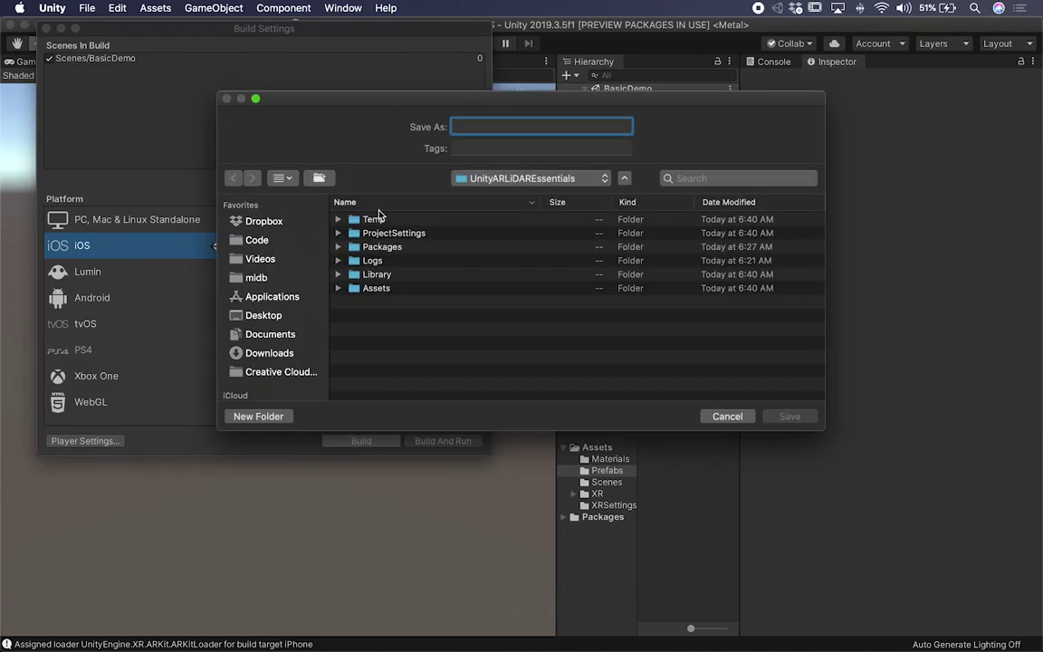
click(256, 316)
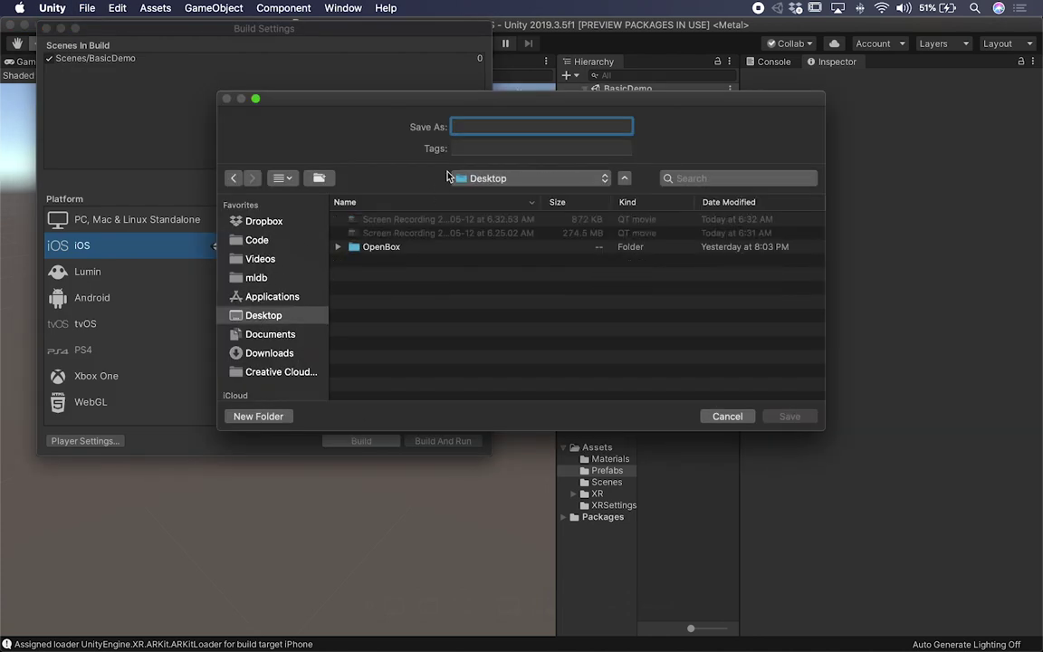
text(LiDARDemo)
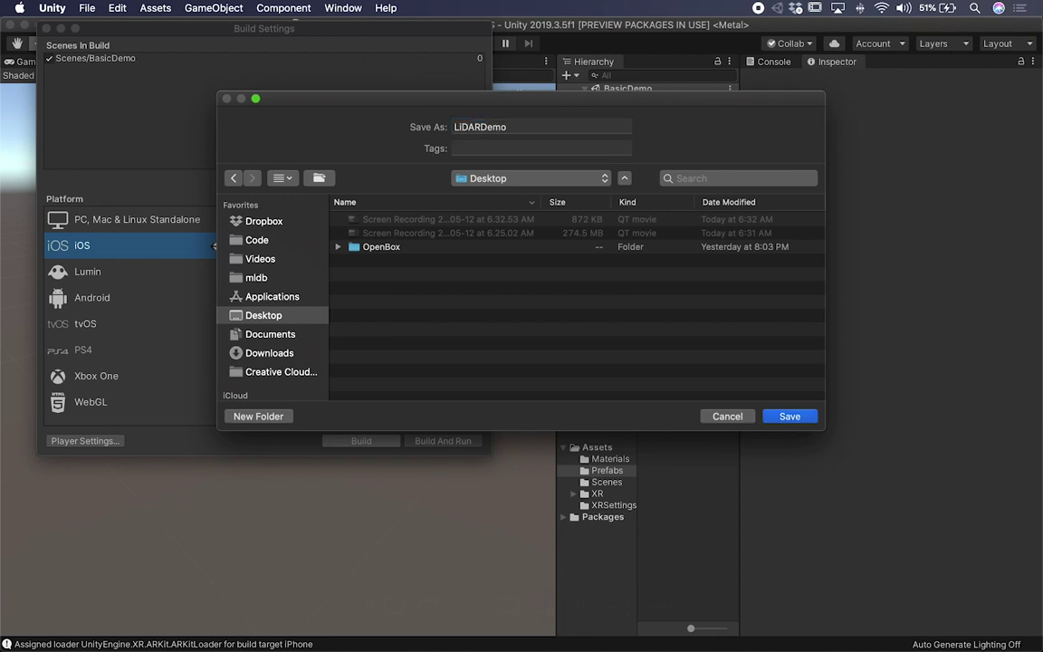
key(Return)
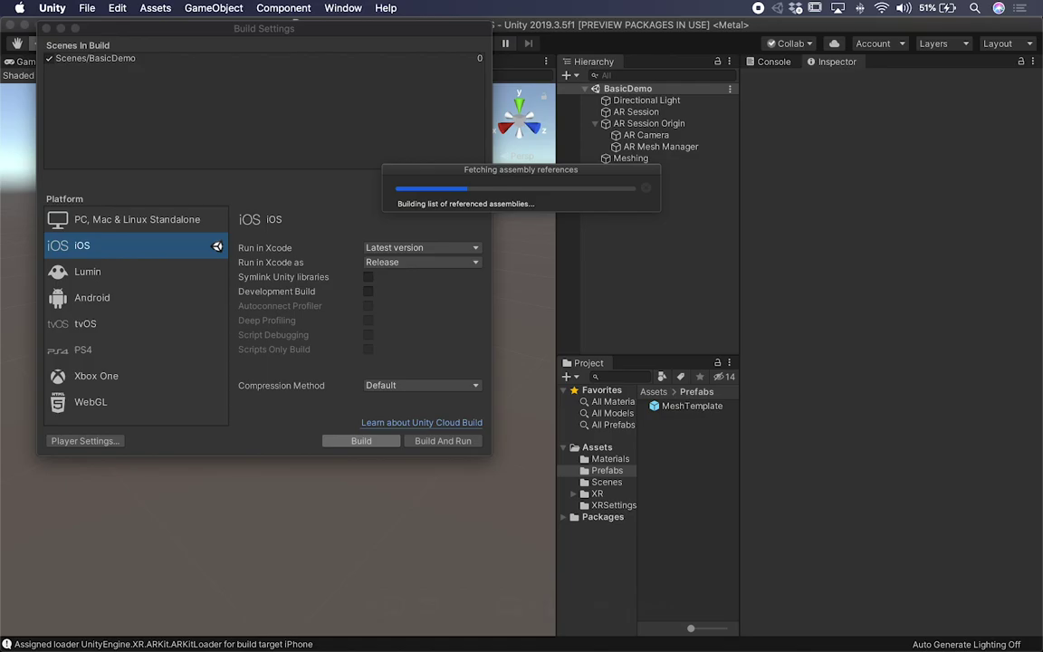